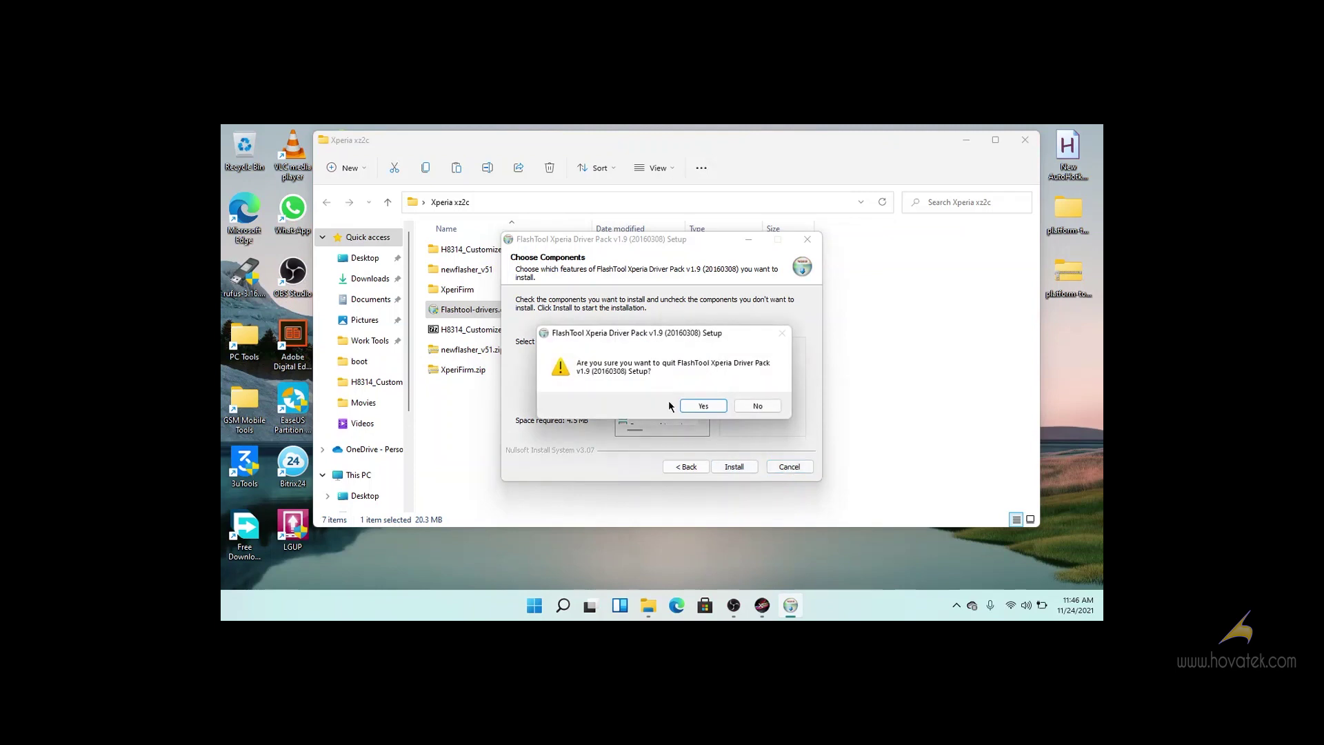
# - Quit the FlashTool Xperia Driver Pack setup and open the XperiFirm folder in Xperia xz2c
pyautogui.click(704, 409)
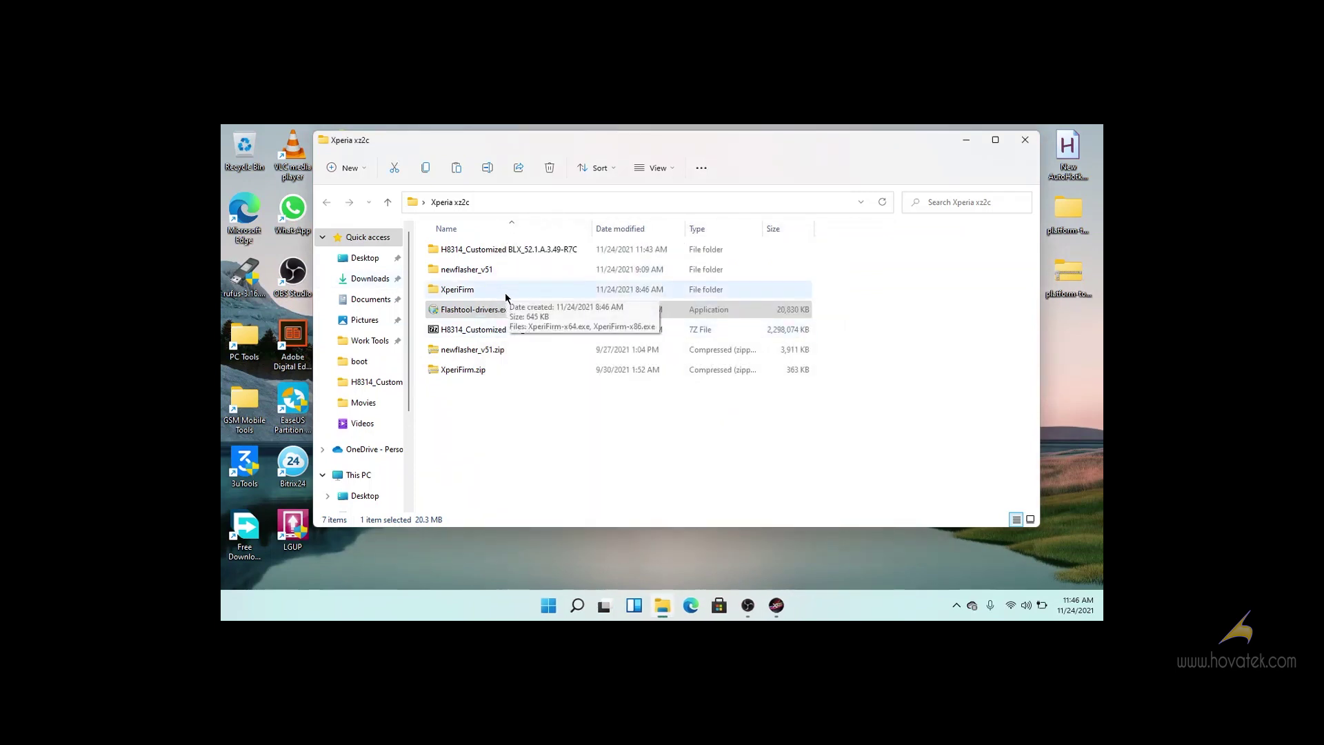
pyautogui.doubleClick(470, 290)
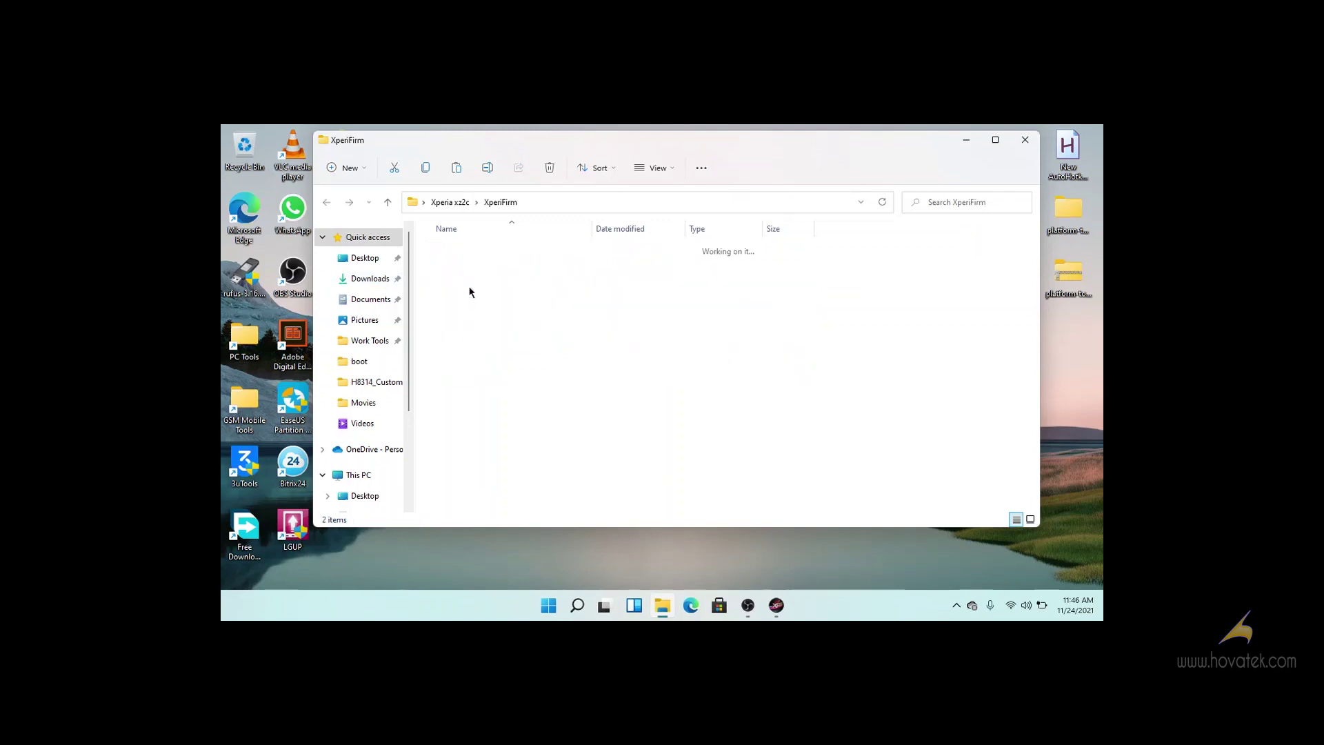
# - Switch to XperiFirm and try to download the United States Customized US firmware 52.1.A.3.137-R7C for the Xperia XZ2 Compact H8314
pyautogui.click(783, 606)
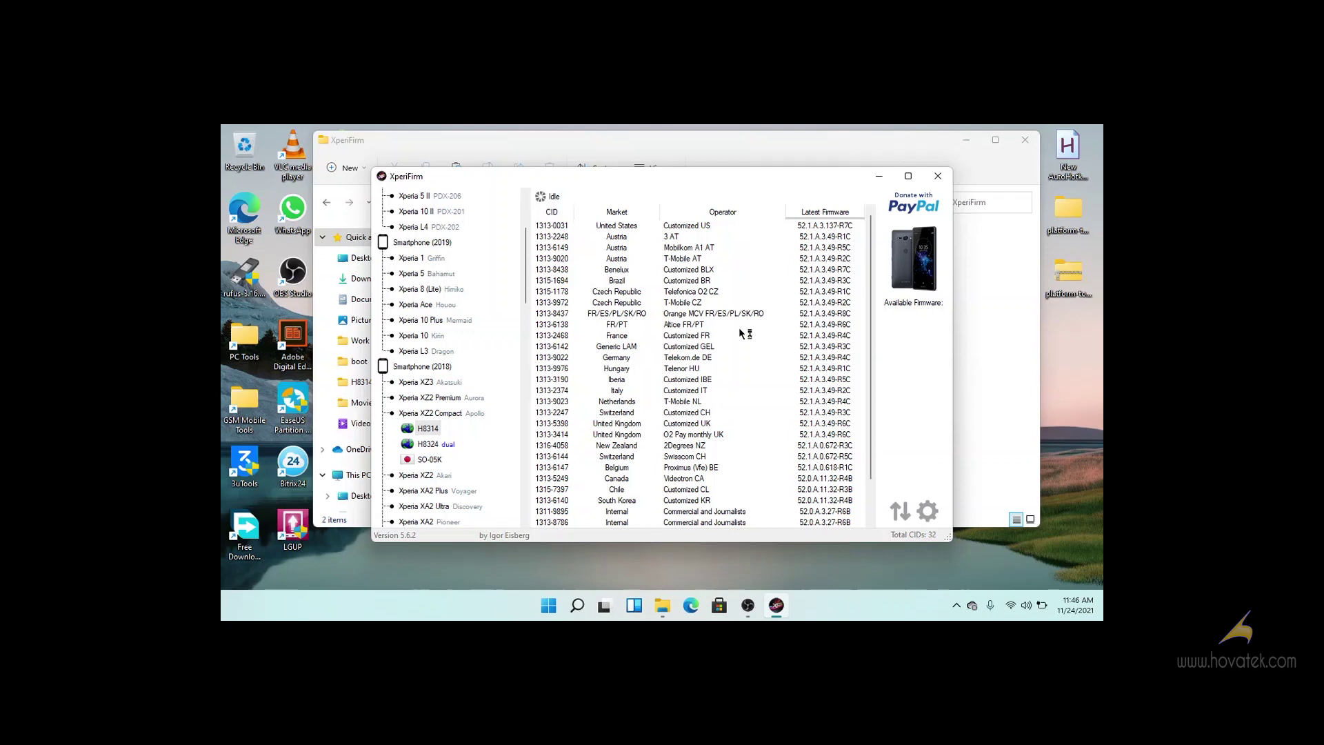
pyautogui.click(683, 228)
pyautogui.click(900, 317)
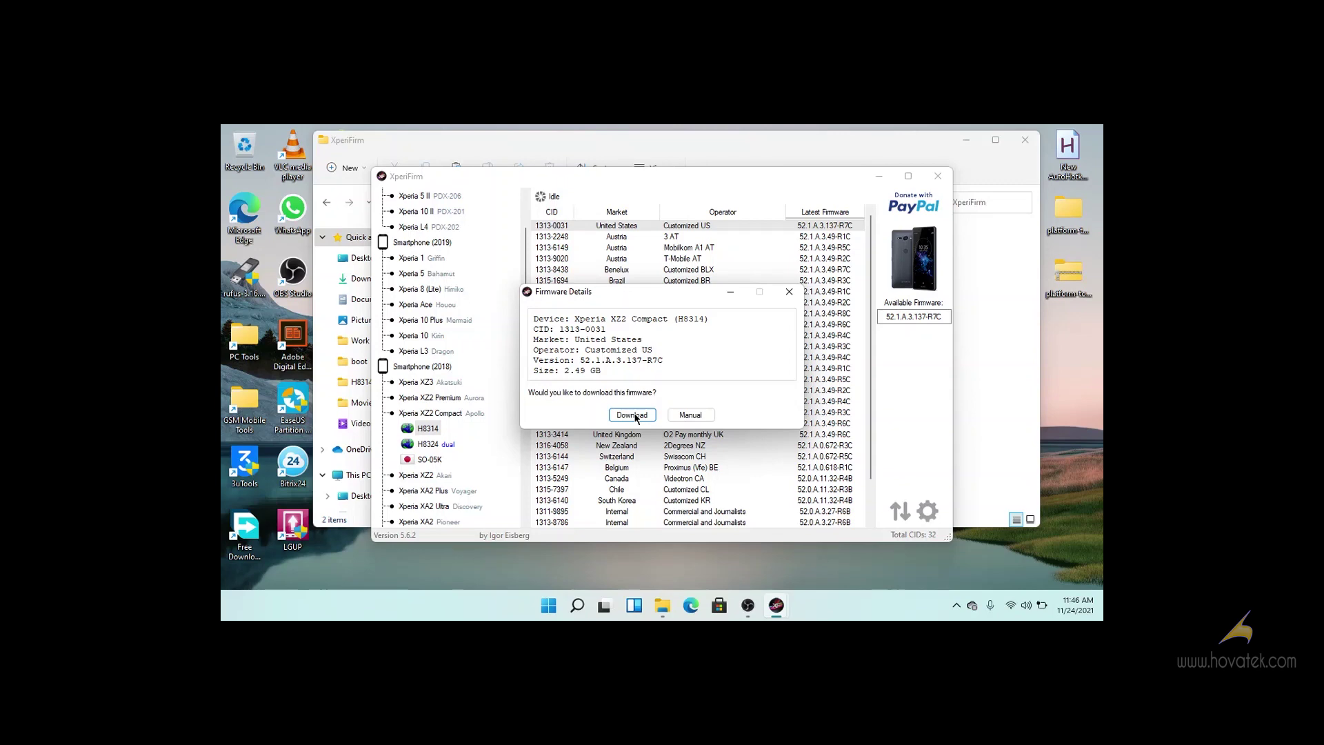
pyautogui.click(632, 416)
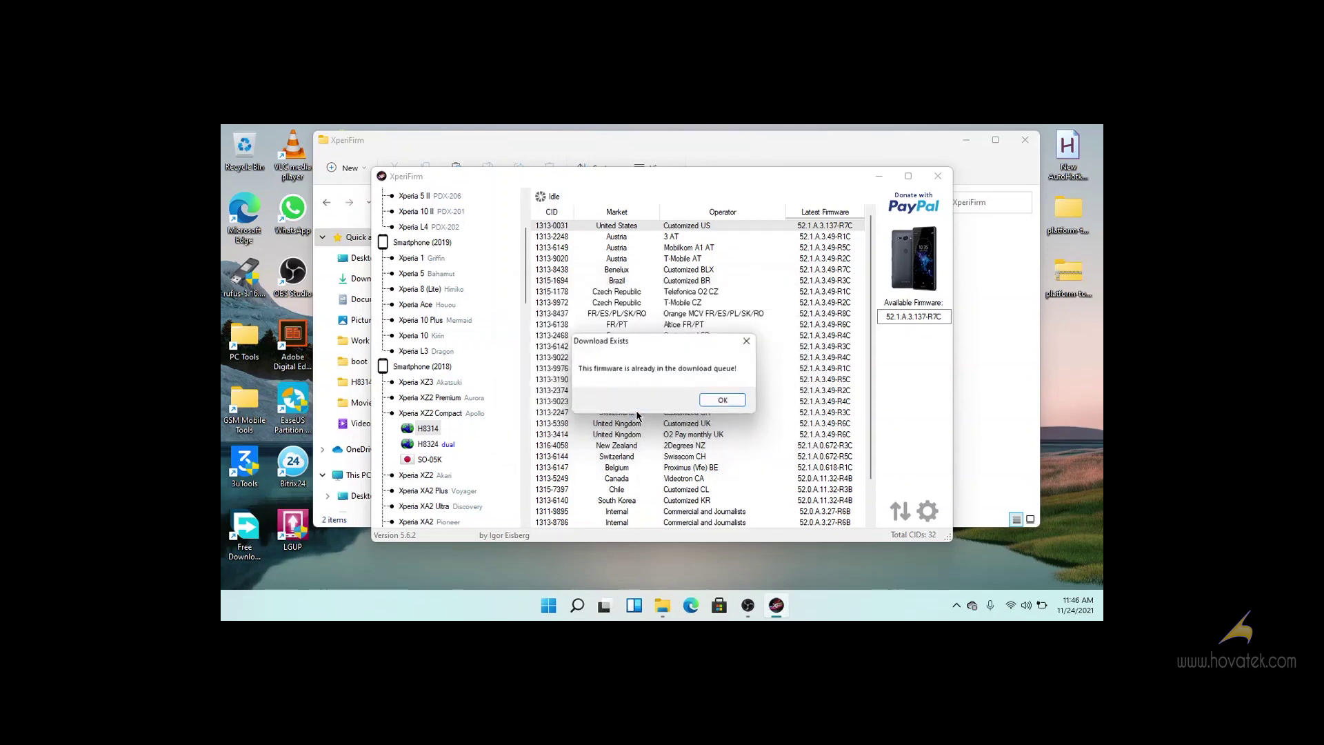
pyautogui.click(723, 400)
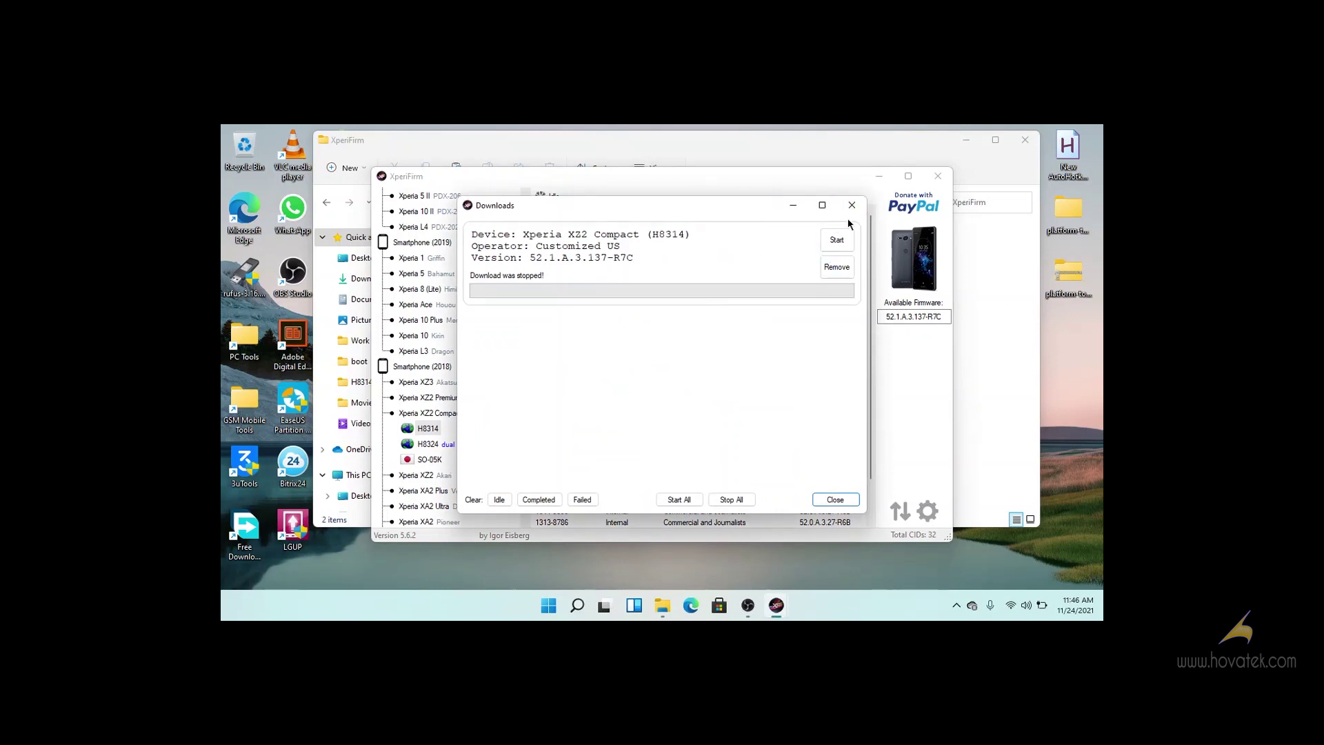
pyautogui.click(836, 500)
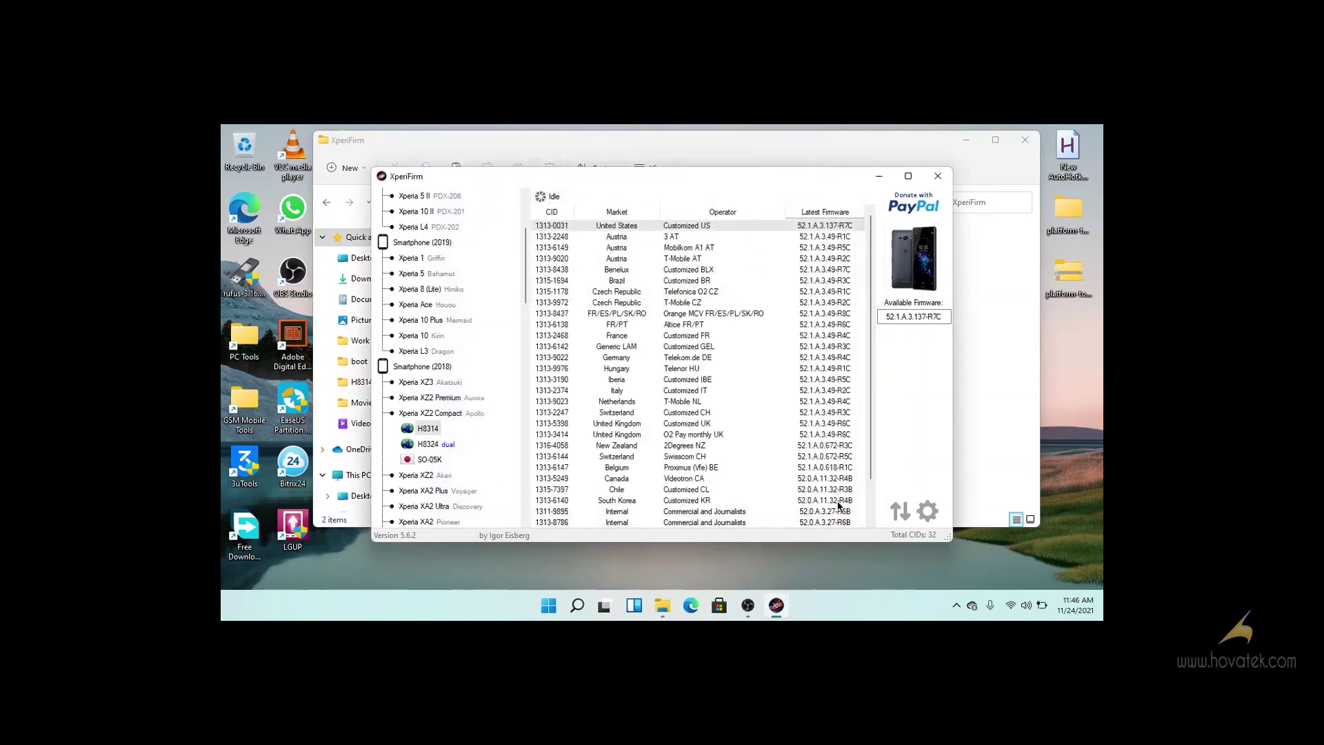
pyautogui.click(880, 177)
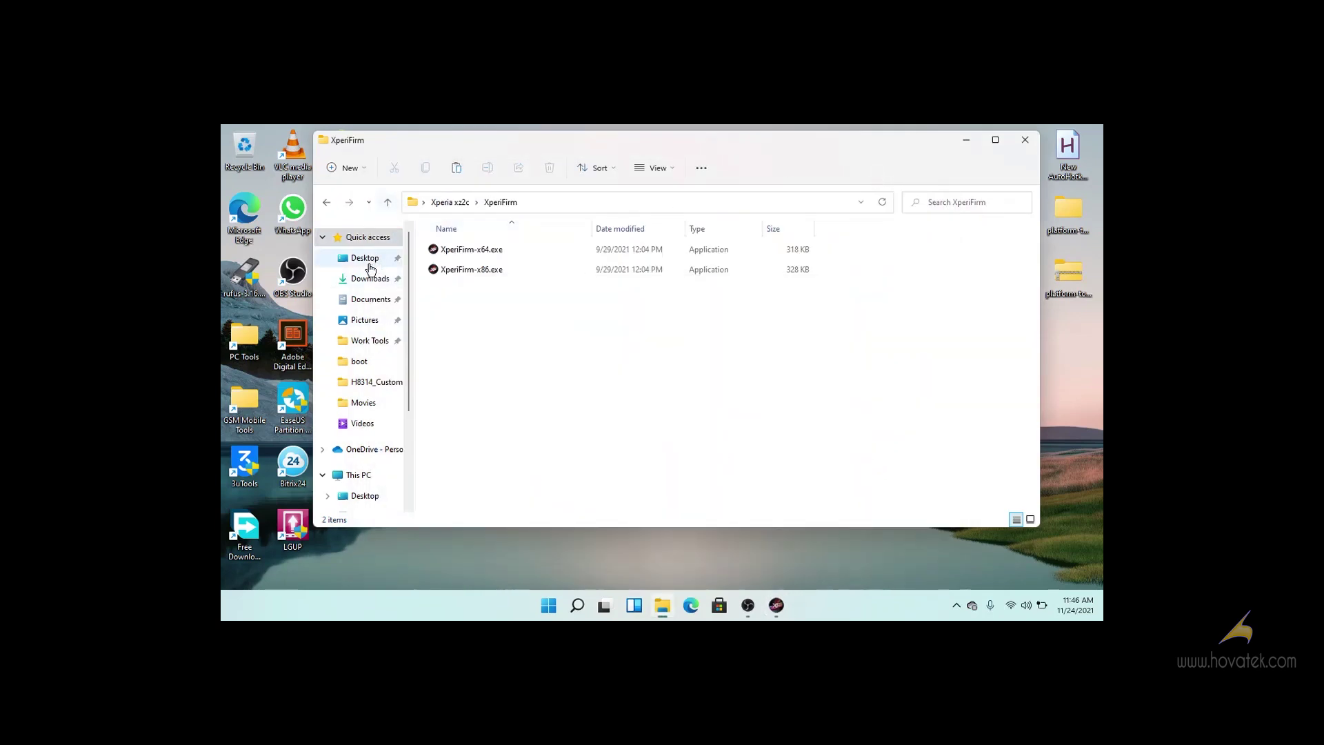
# - Go back to the Xperia xz2c folder and open the H8314_Customized BLX_52.1.A.3.49-R7C firmware folder
pyautogui.click(383, 206)
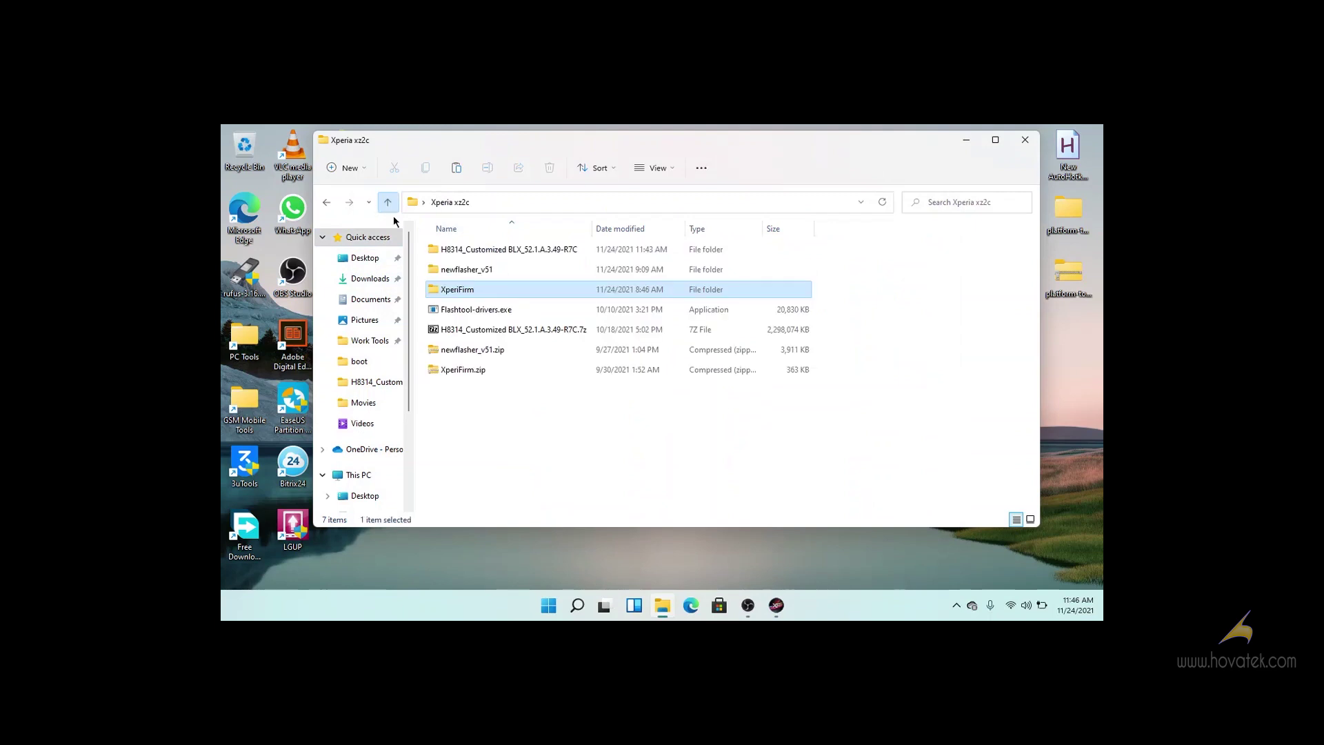
pyautogui.click(487, 252)
pyautogui.doubleClick(487, 252)
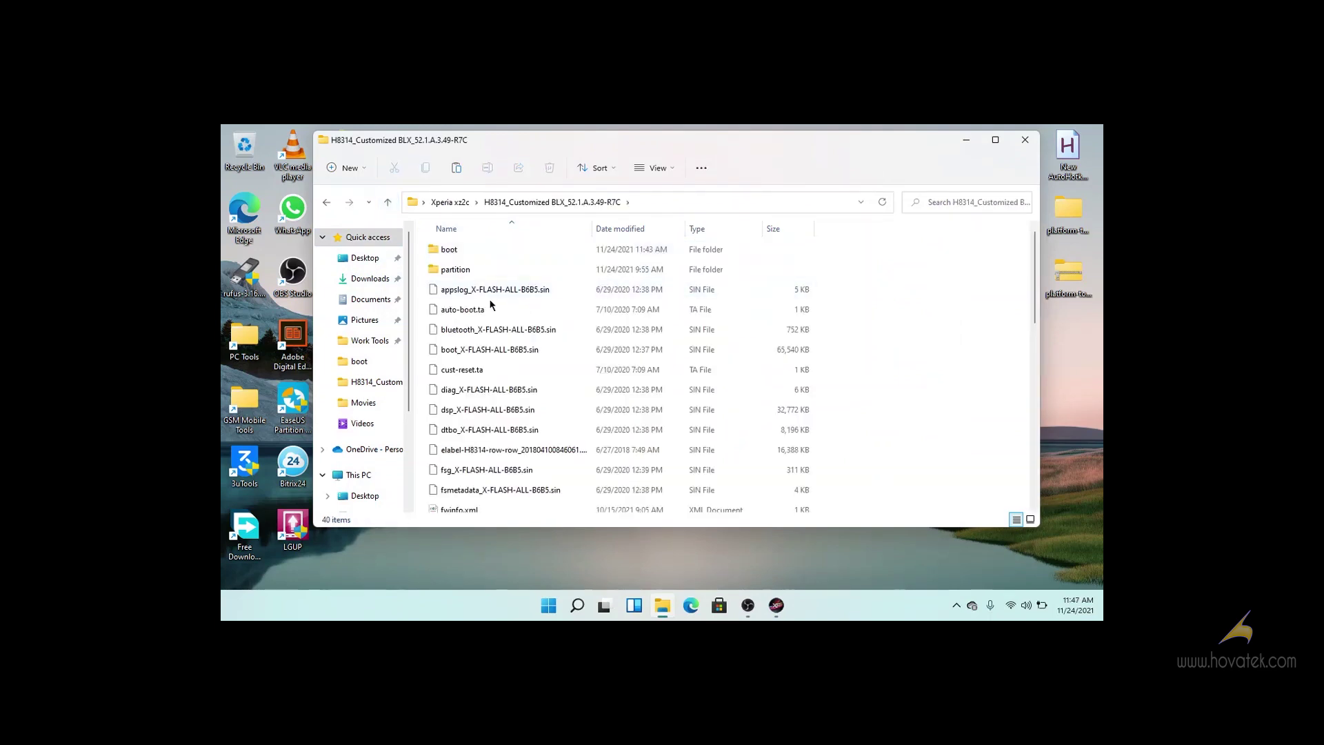
# - Delete the auto-boot, cust-reset, master-reset, osv-restriction, reset-kernel-cmd-debug, reset-non-secure-adb, reset-wipe-reason and simlock .ta files from the firmware folder
pyautogui.click(473, 311)
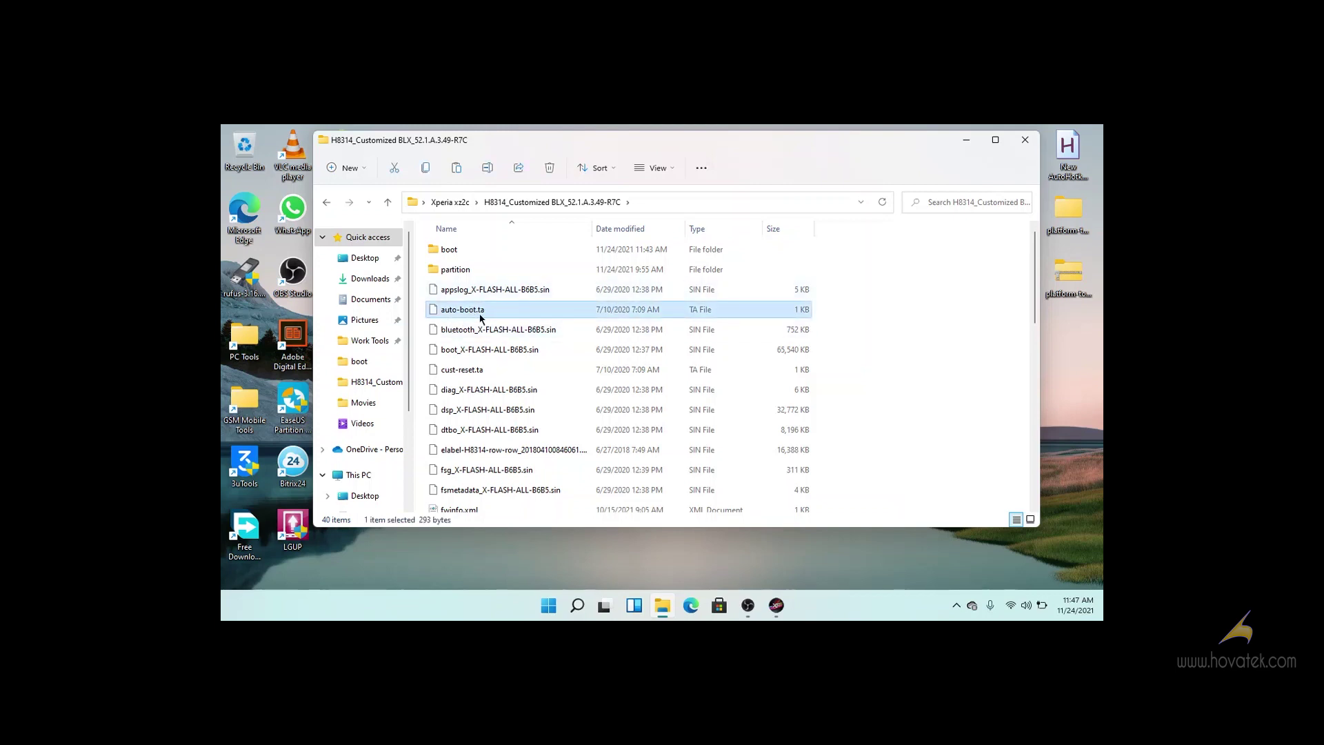
pyautogui.keyDown('ctrl'); pyautogui.click(470, 372); pyautogui.keyUp('ctrl')
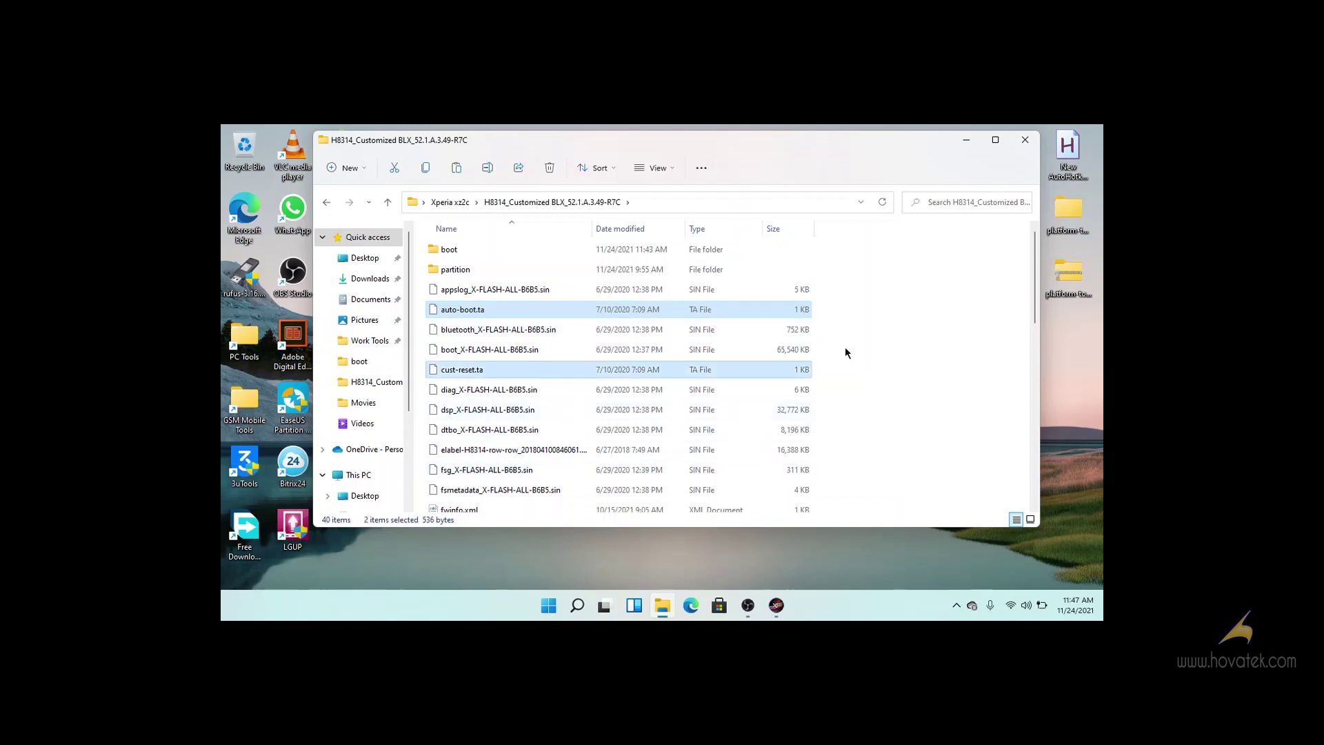
pyautogui.moveTo(1040, 278); pyautogui.dragTo(1041, 323)
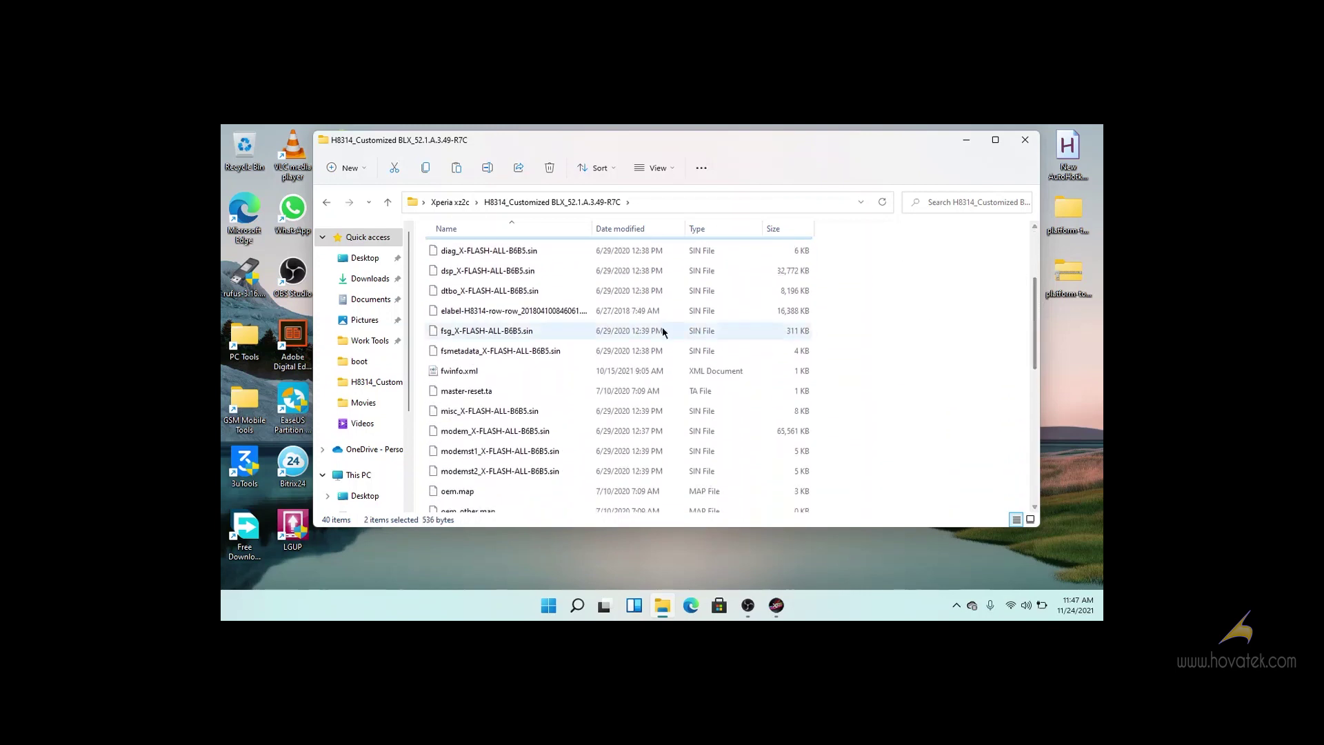
pyautogui.keyDown('ctrl'); pyautogui.click(475, 391); pyautogui.keyUp('ctrl')
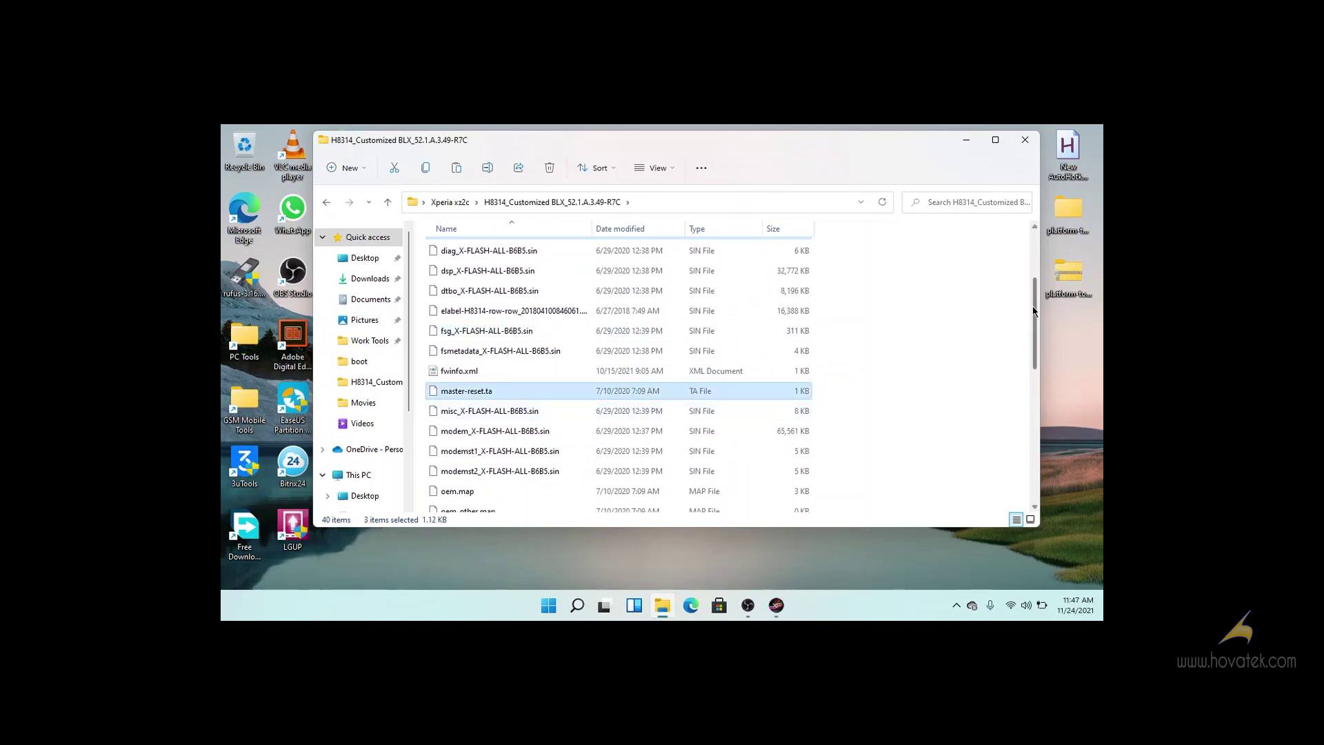
pyautogui.scroll(-4, 965, 303)
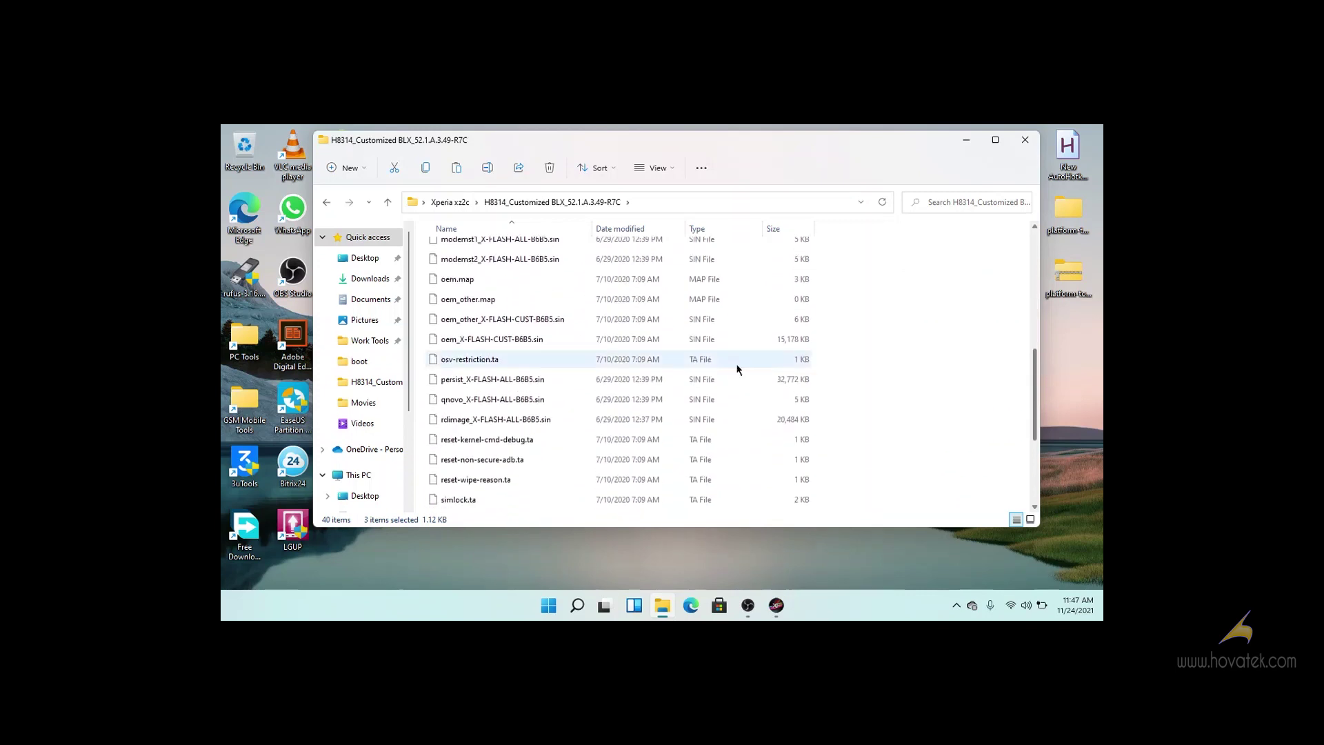
pyautogui.keyDown('ctrl'); pyautogui.click(488, 363); pyautogui.keyUp('ctrl')
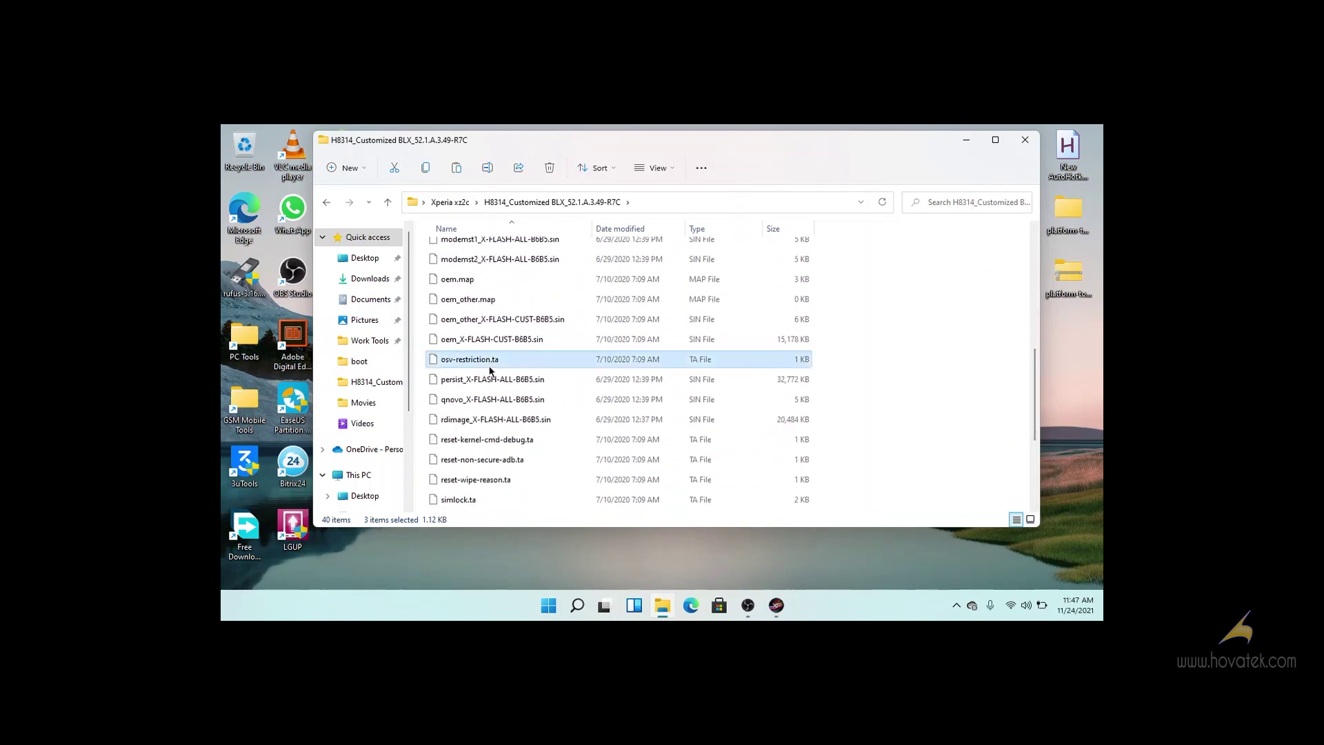
pyautogui.keyDown('ctrl'); pyautogui.click(493, 483); pyautogui.keyUp('ctrl')
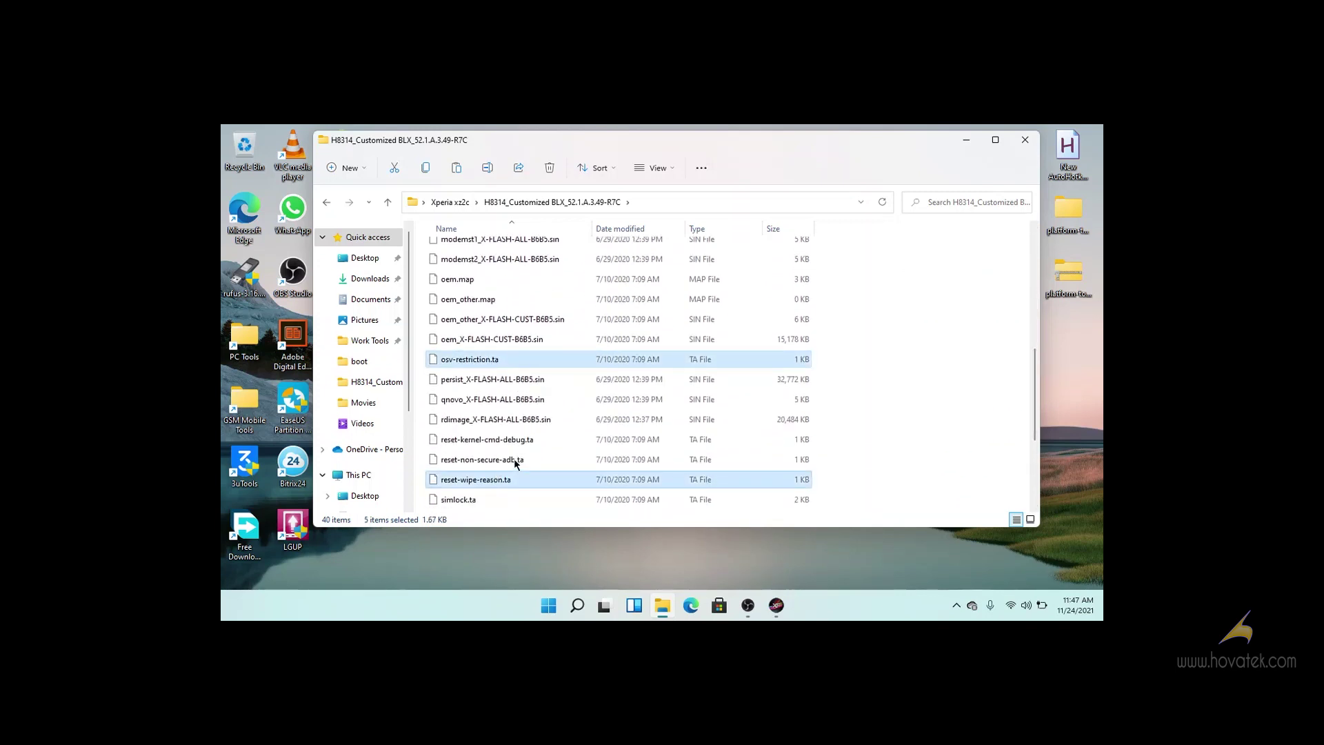
pyautogui.keyDown('ctrl'); pyautogui.click(515, 464); pyautogui.keyUp('ctrl')
pyautogui.keyDown('ctrl'); pyautogui.click(491, 443); pyautogui.keyUp('ctrl')
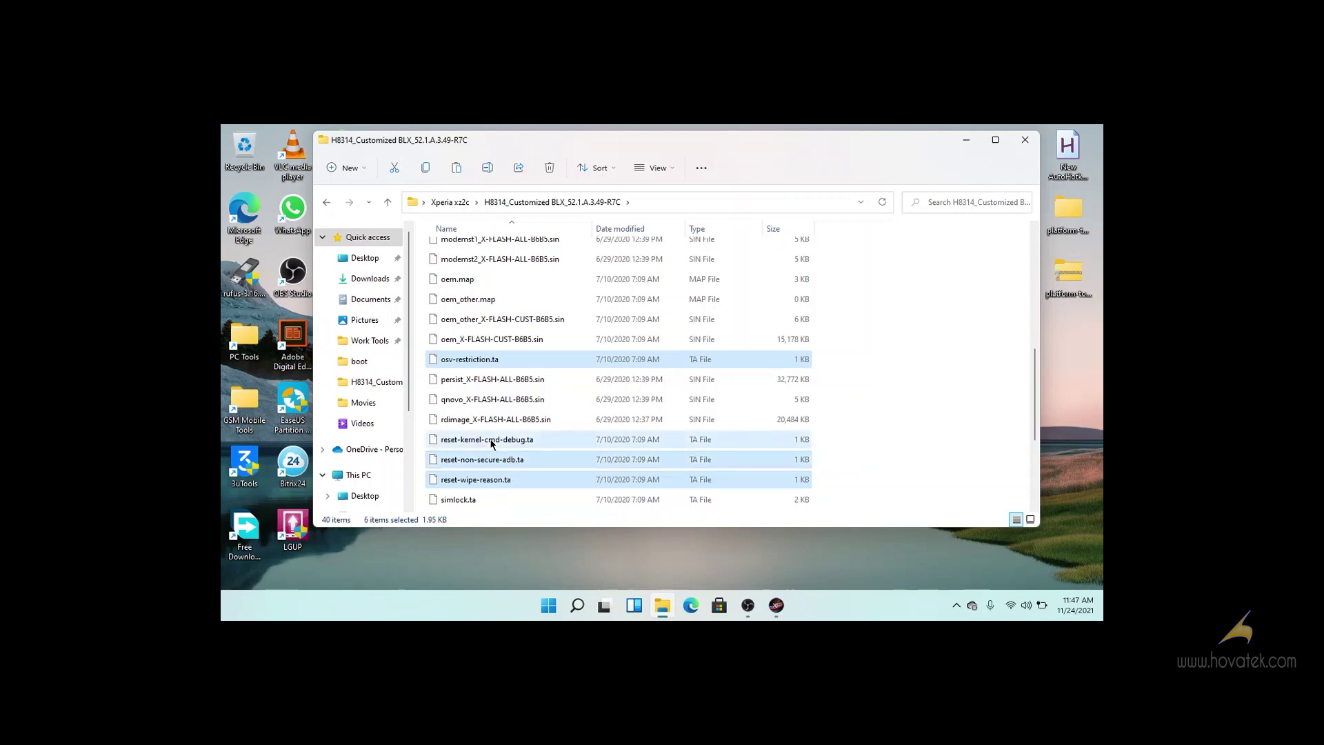
pyautogui.keyDown('ctrl'); pyautogui.click(466, 502); pyautogui.keyUp('ctrl')
pyautogui.keyDown('ctrl'); pyautogui.click(465, 502); pyautogui.keyUp('ctrl')
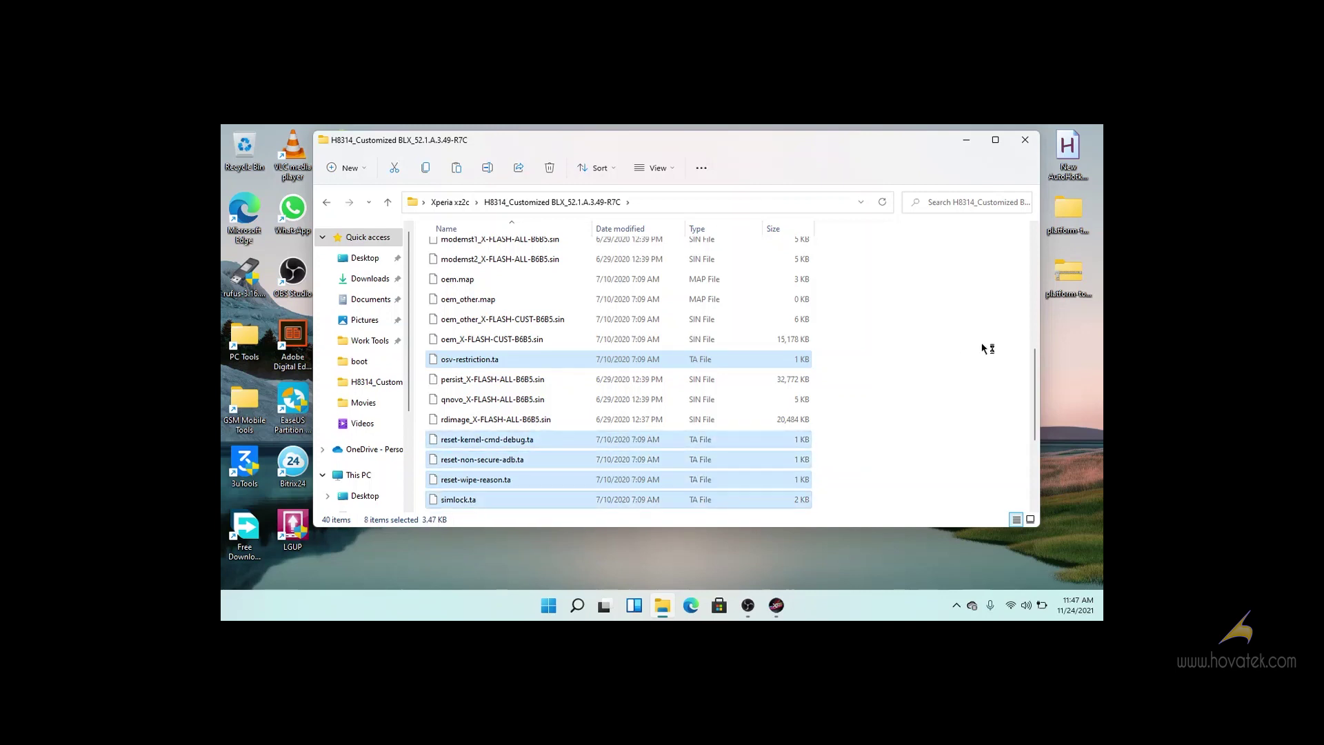
pyautogui.moveTo(1035, 360); pyautogui.dragTo(1033, 454)
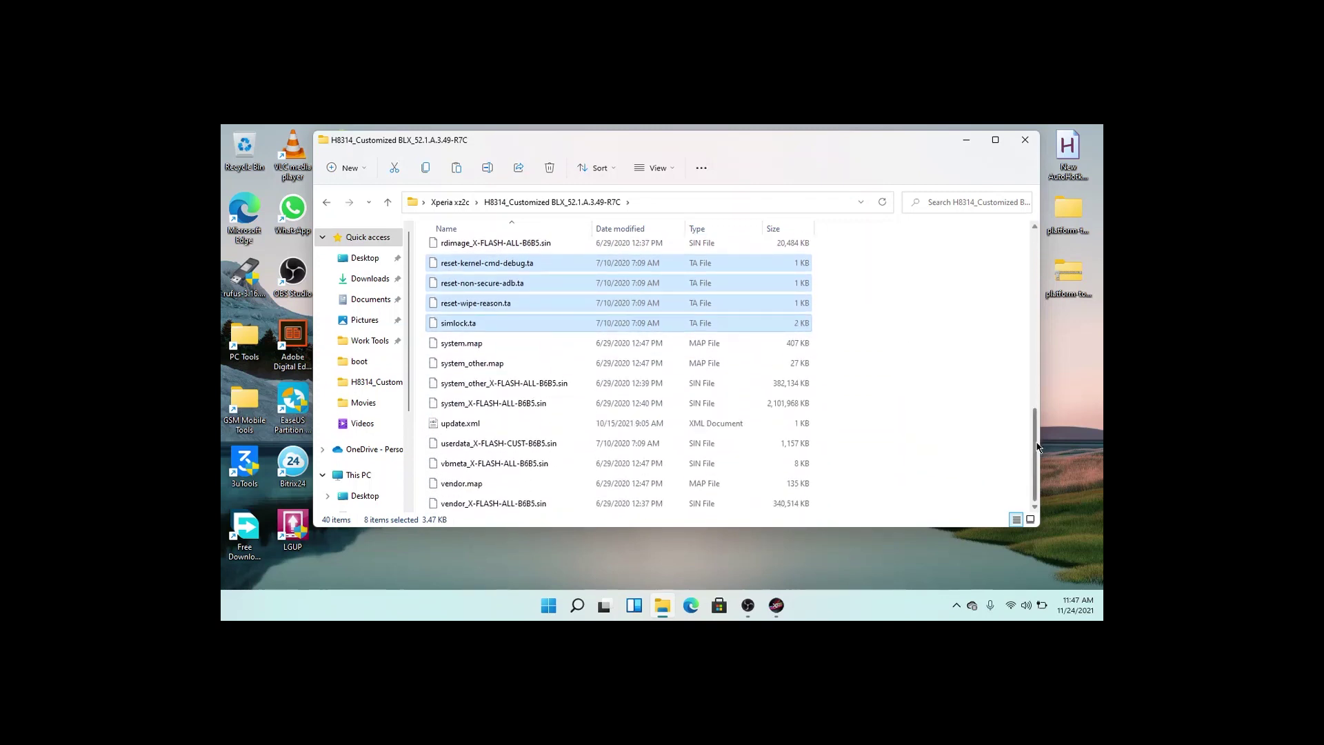
pyautogui.scroll(3, 1027, 389)
pyautogui.moveTo(1034, 386); pyautogui.dragTo(1032, 282)
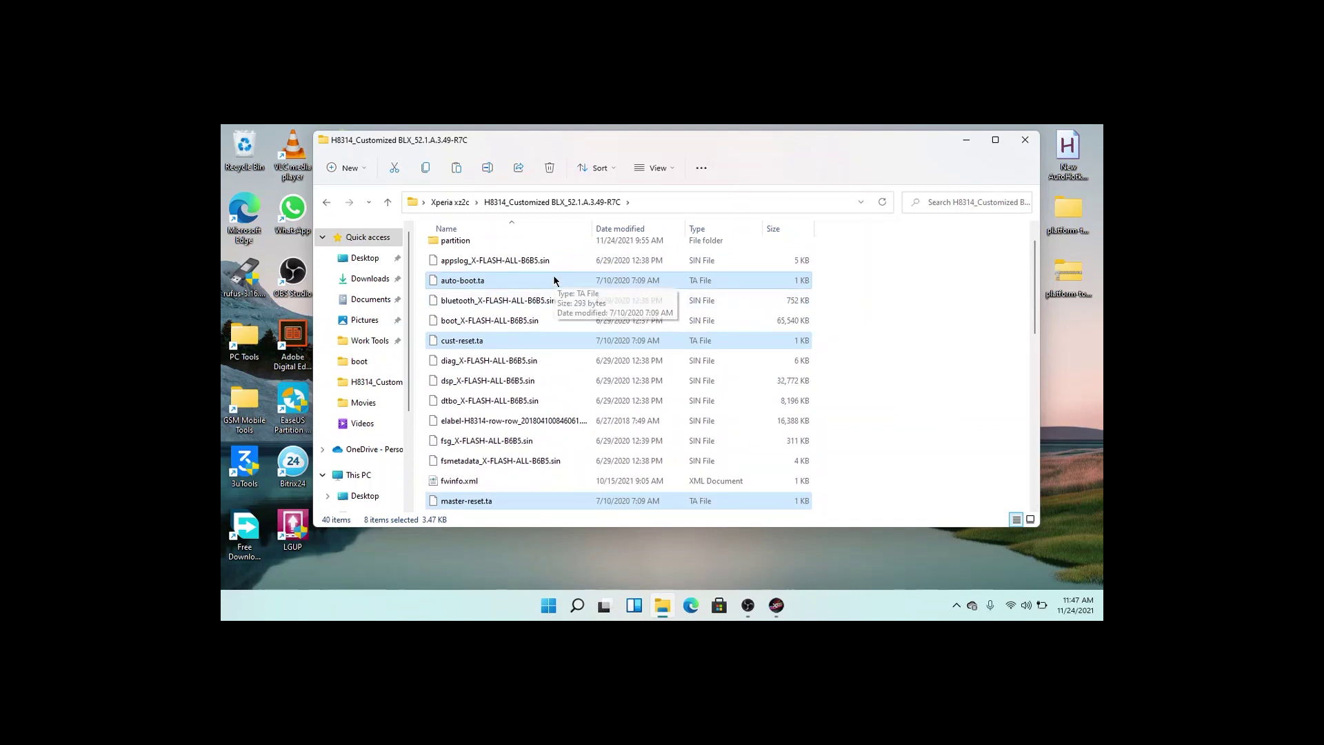
pyautogui.press('Delete')
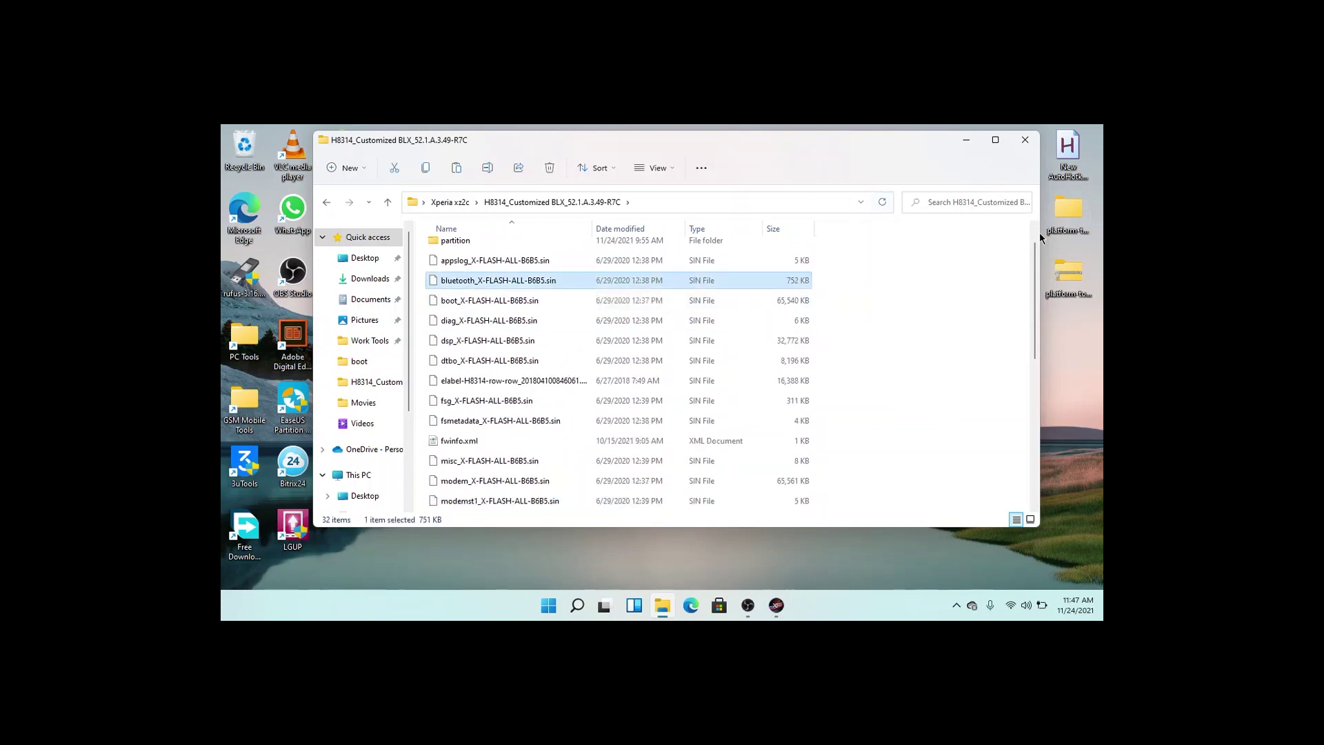
# - Delete Apollo_XBootConfig_MiscTA.ta from the firmware's boot subfolder
pyautogui.scroll(1, 1032, 241)
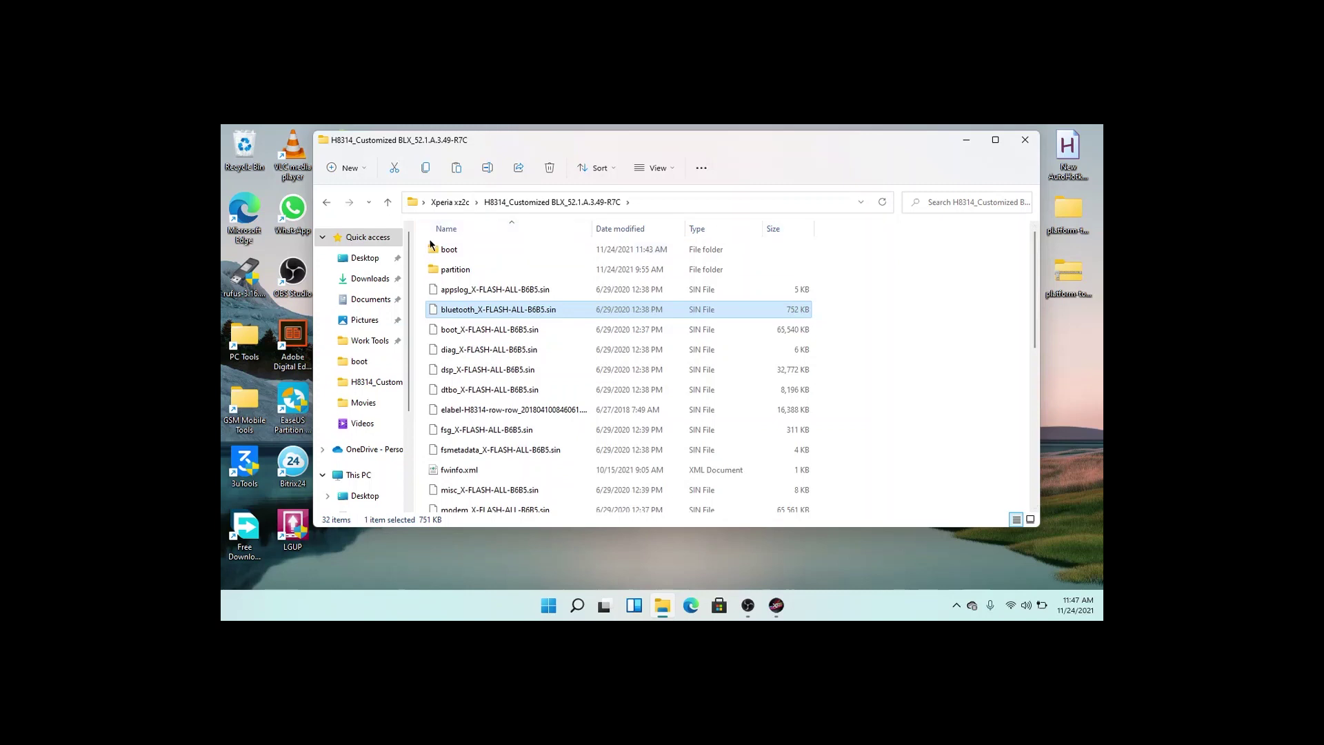
pyautogui.click(463, 256)
pyautogui.doubleClick(463, 256)
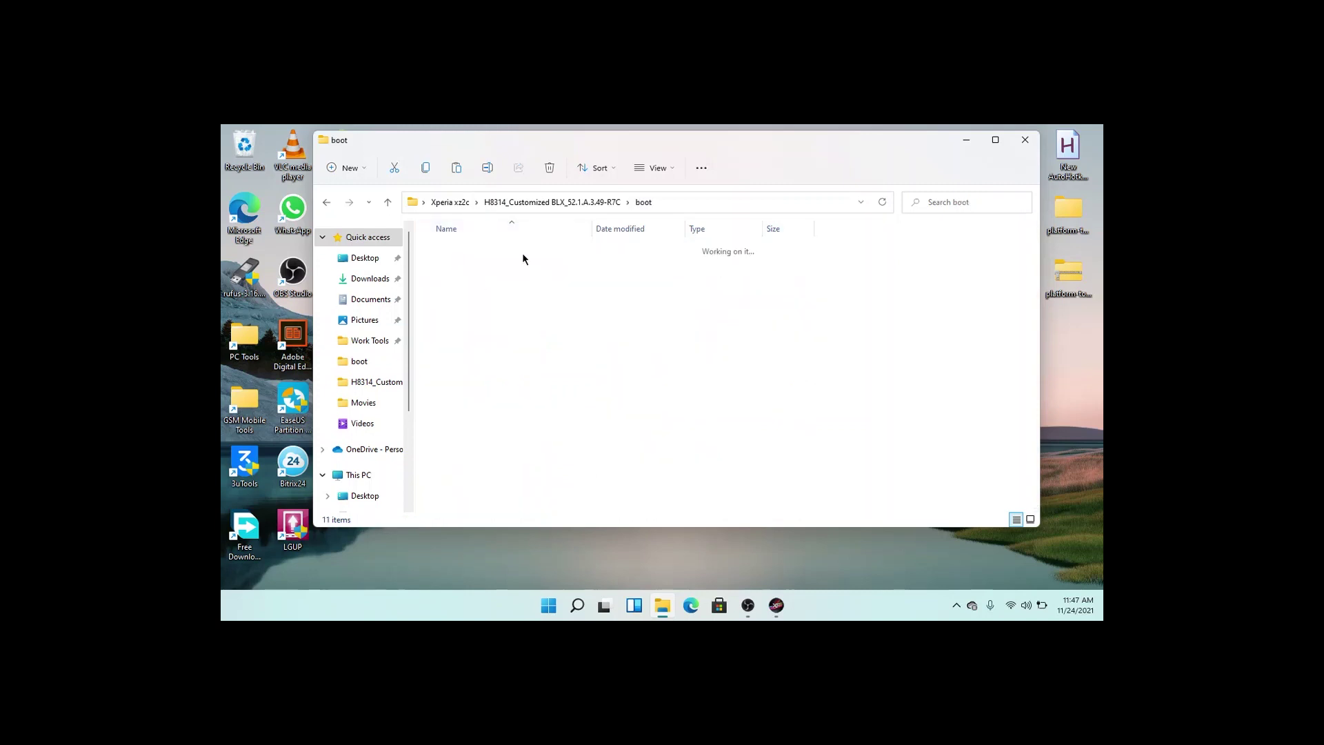
pyautogui.click(494, 255)
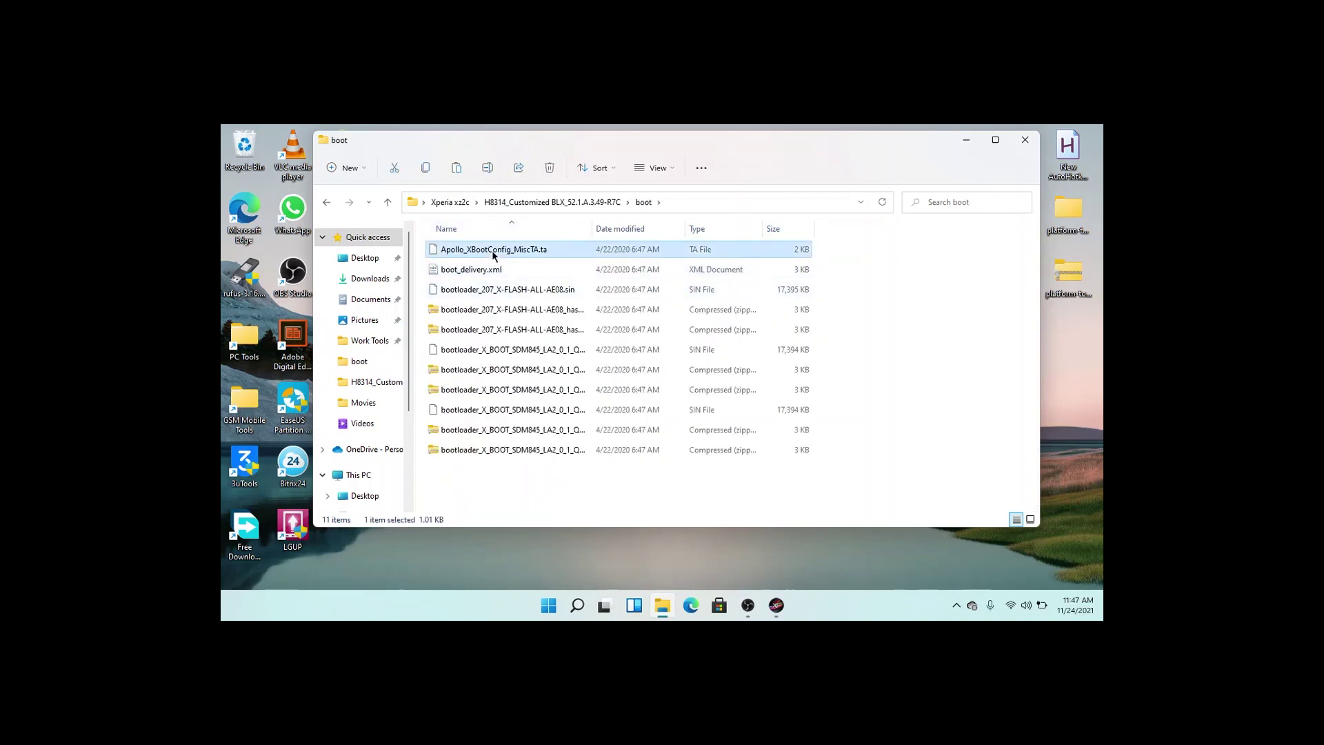
pyautogui.press('Delete')
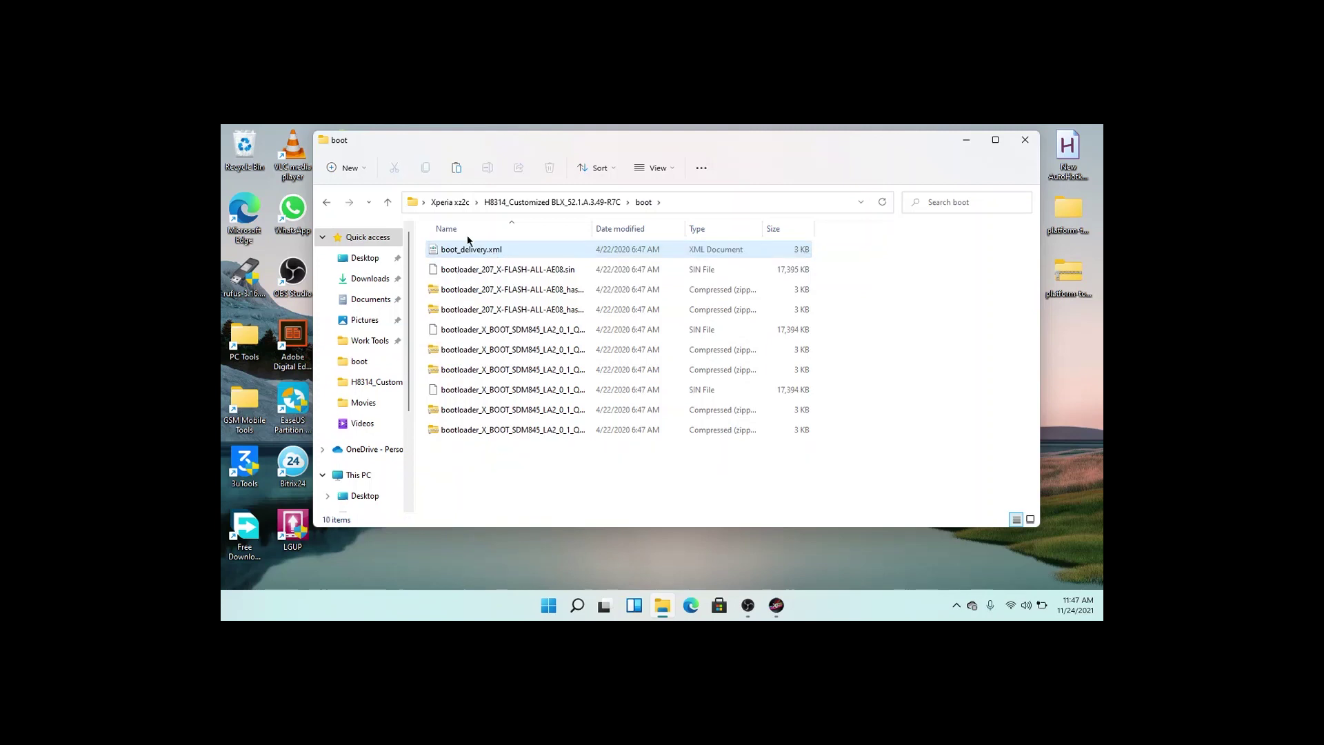
# - Copy all files from the newflasher_v51 folder into the H8314_Customized BLX_52.1.A.3.49-R7C firmware folder
pyautogui.click(387, 205)
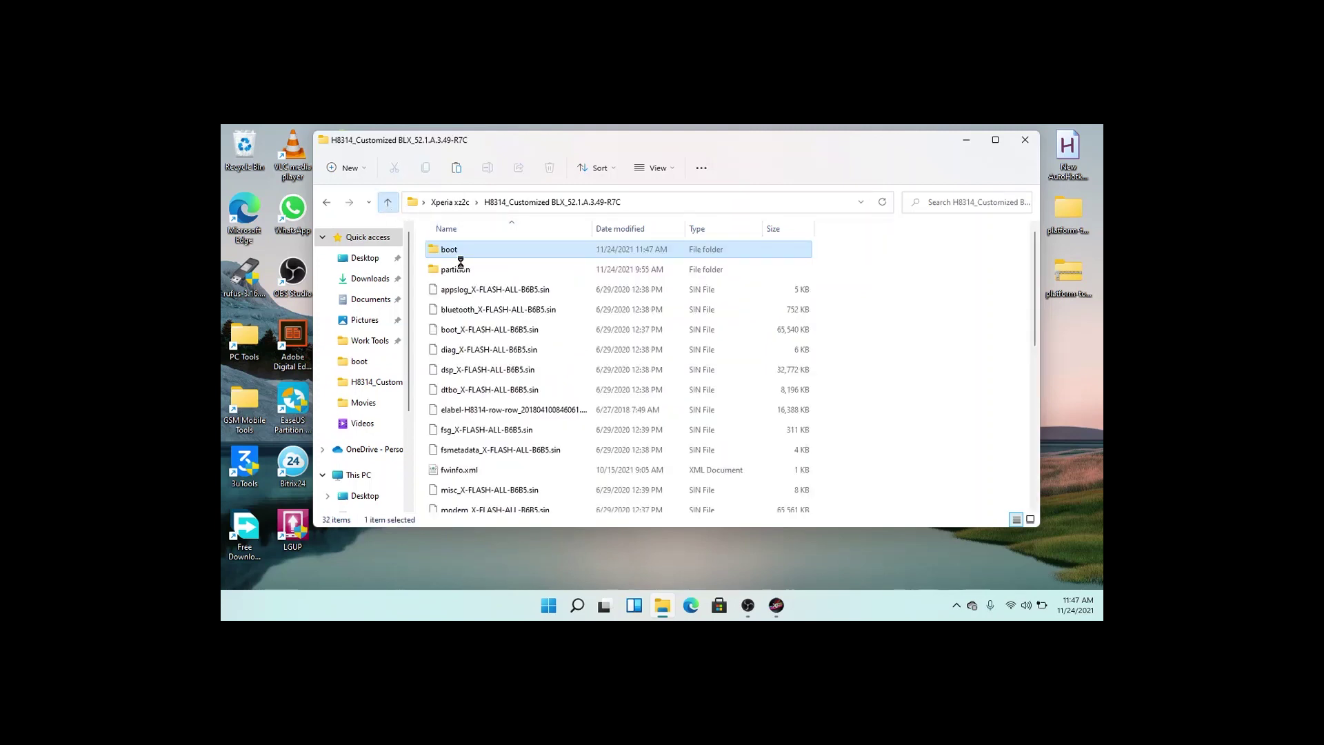
pyautogui.click(388, 202)
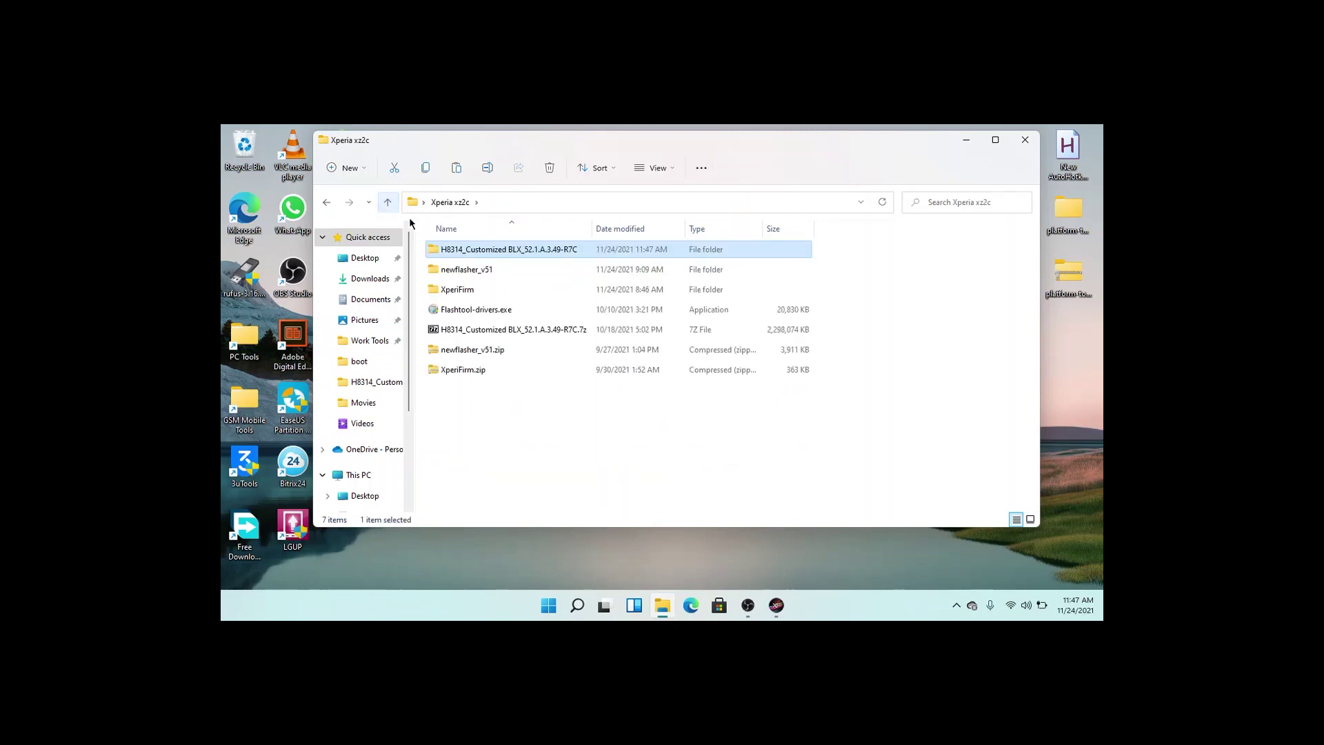
pyautogui.doubleClick(477, 269)
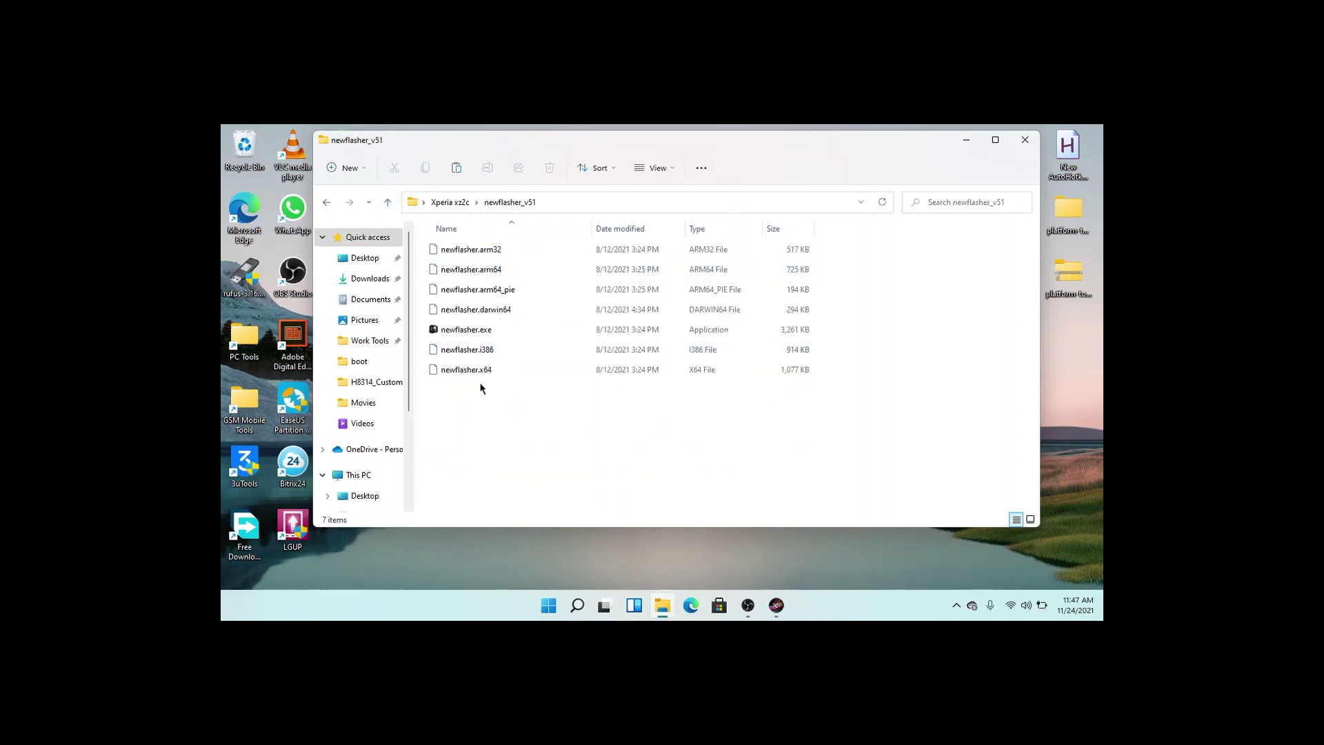
pyautogui.moveTo(469, 398); pyautogui.dragTo(472, 251)
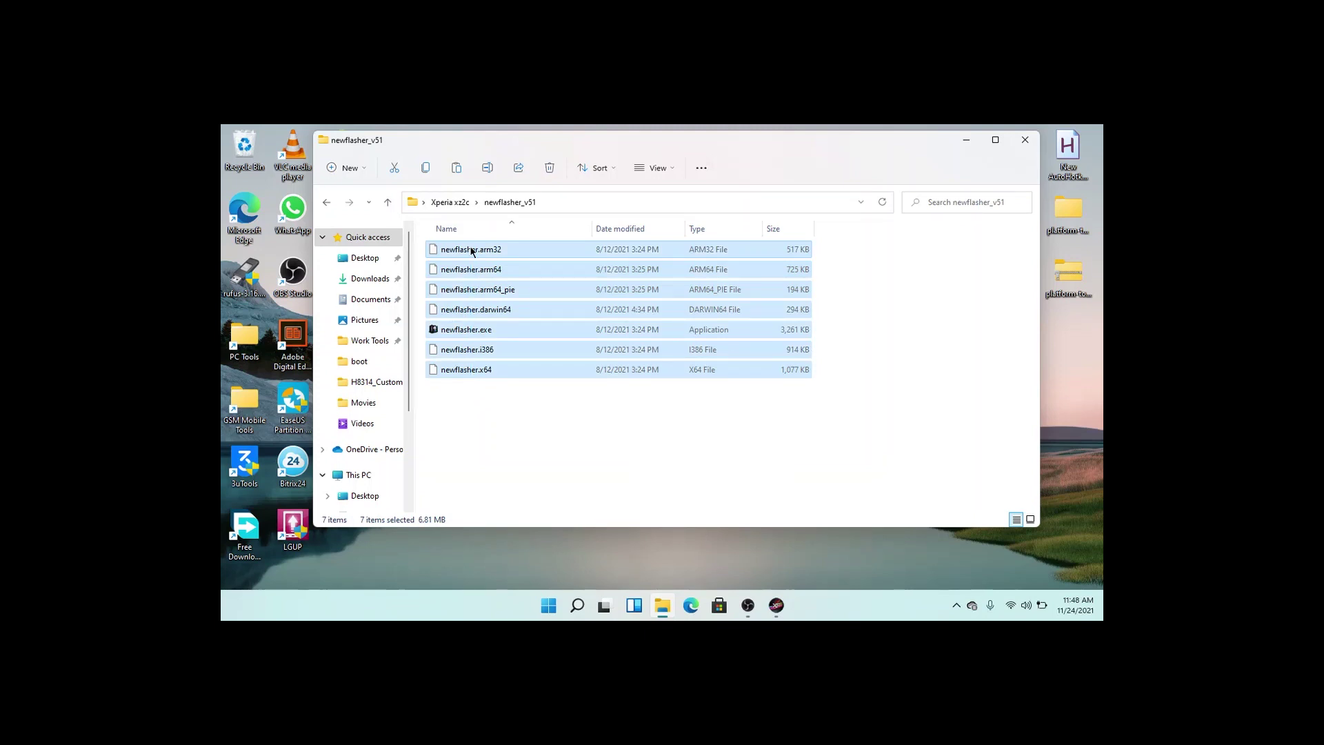
pyautogui.click(387, 202)
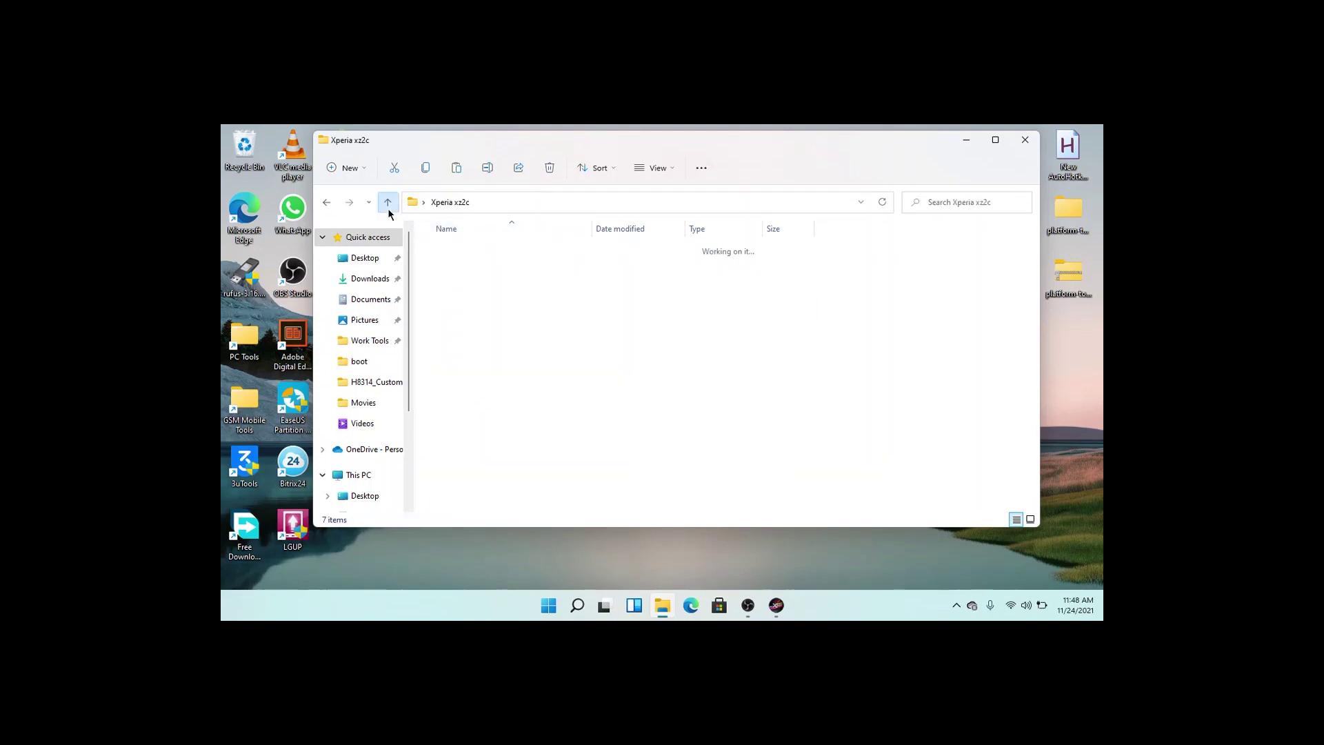
pyautogui.doubleClick(494, 252)
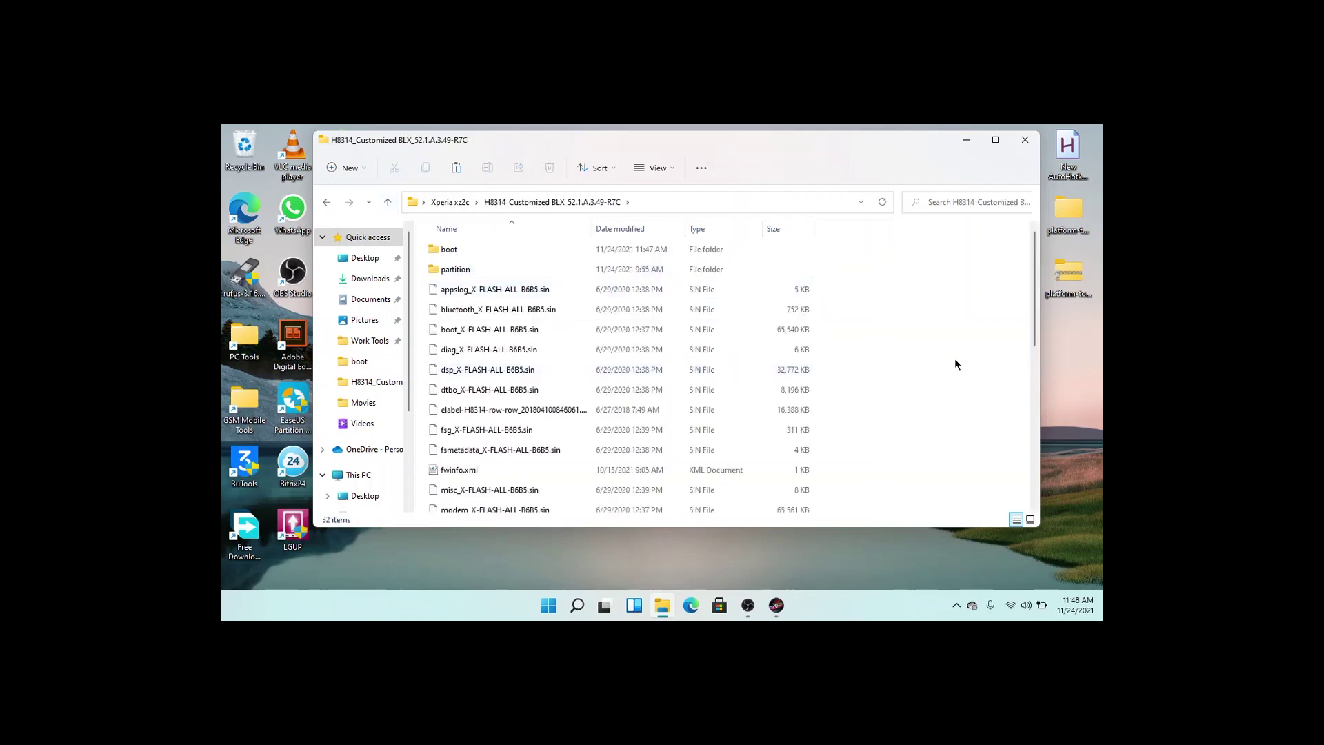
pyautogui.hotkey('ctrl', 'v')
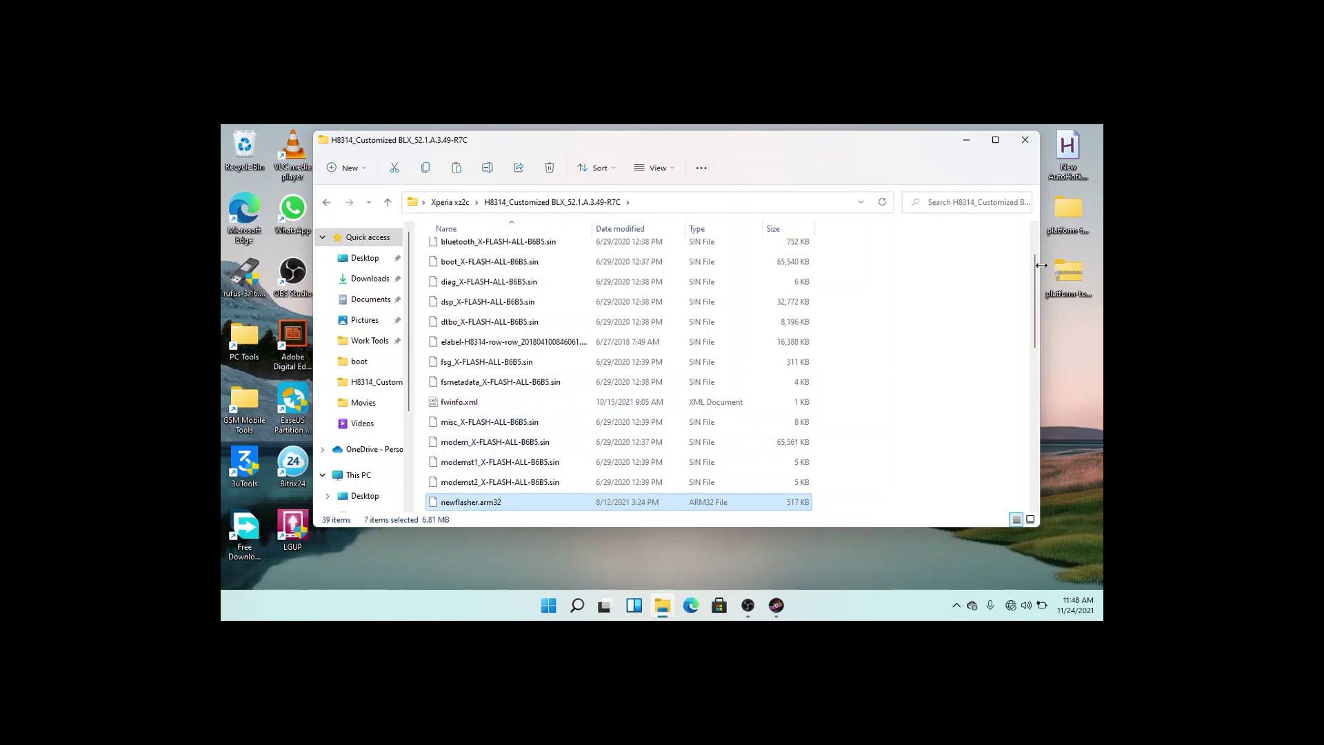
# - Run newflasher.exe from the firmware folder and answer n to skip creating the GordonGate flash driver installer
pyautogui.scroll(-2, 1033, 317)
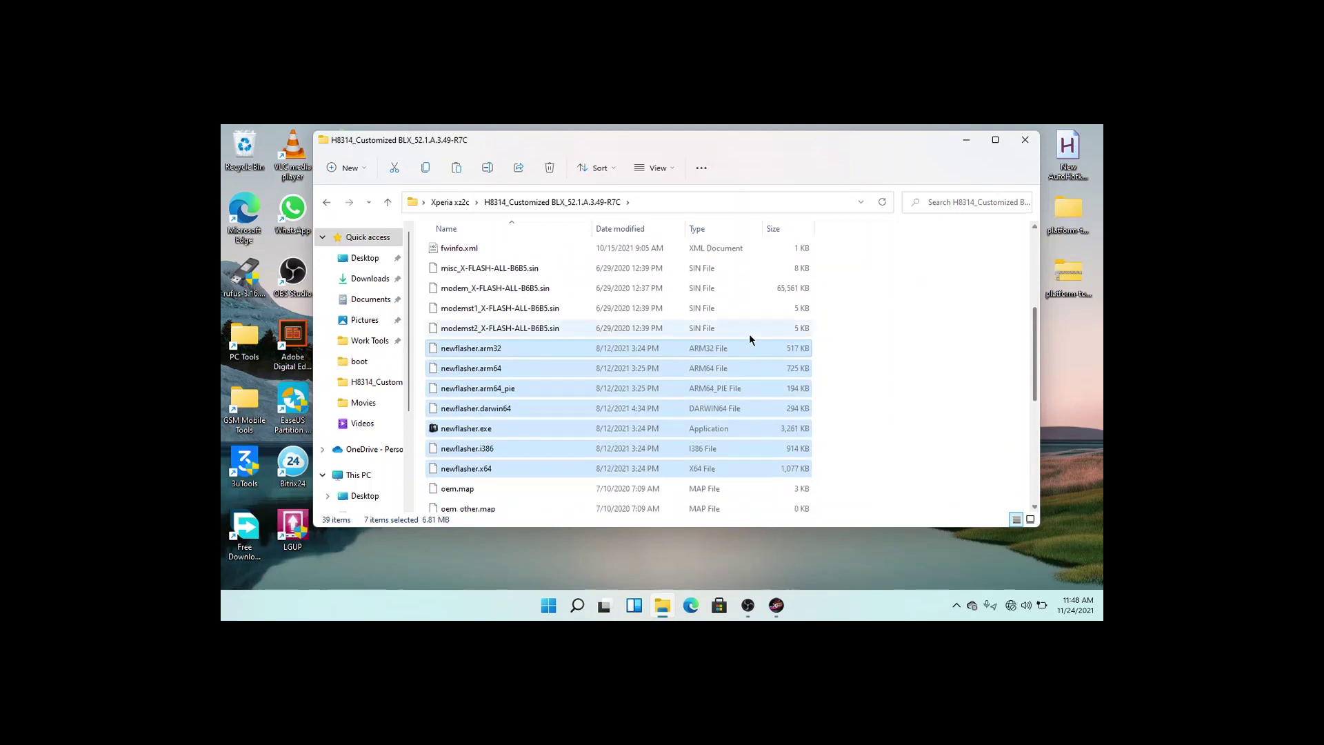
pyautogui.doubleClick(488, 429)
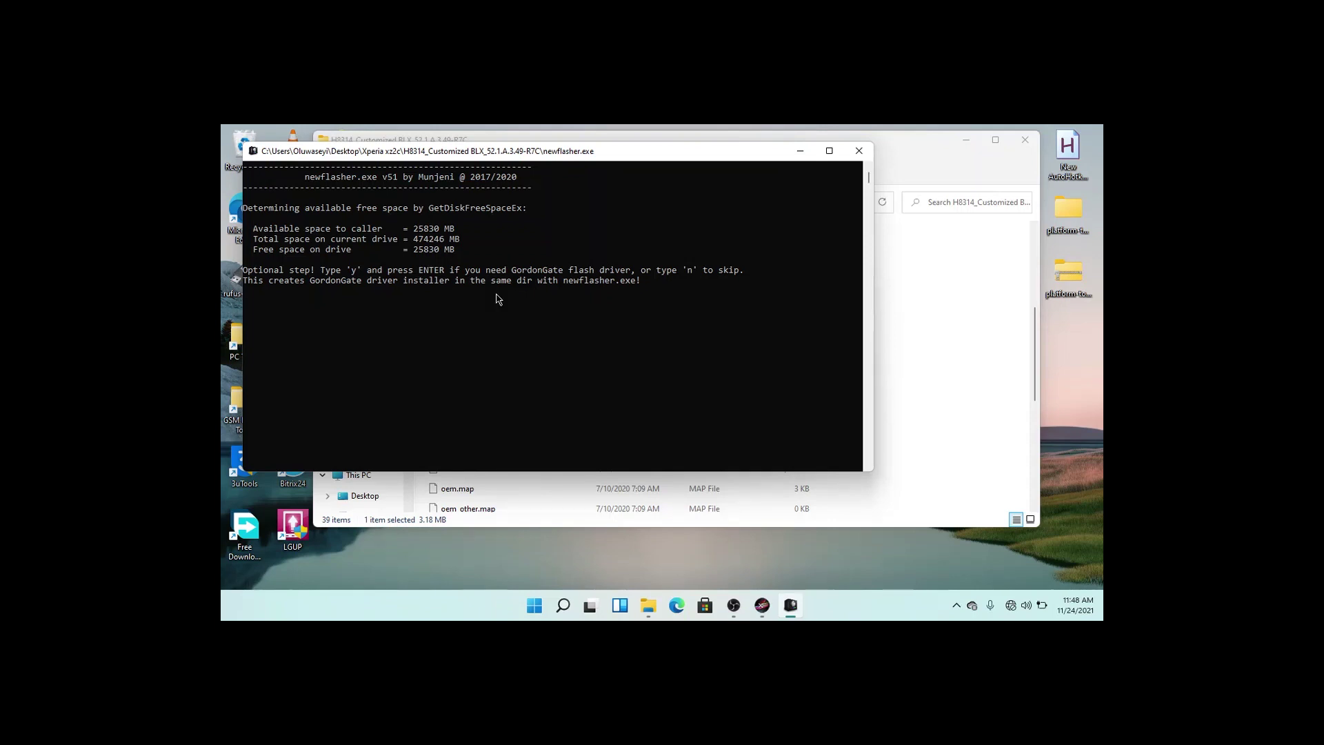
pyautogui.write('n')
pyautogui.press('Return')
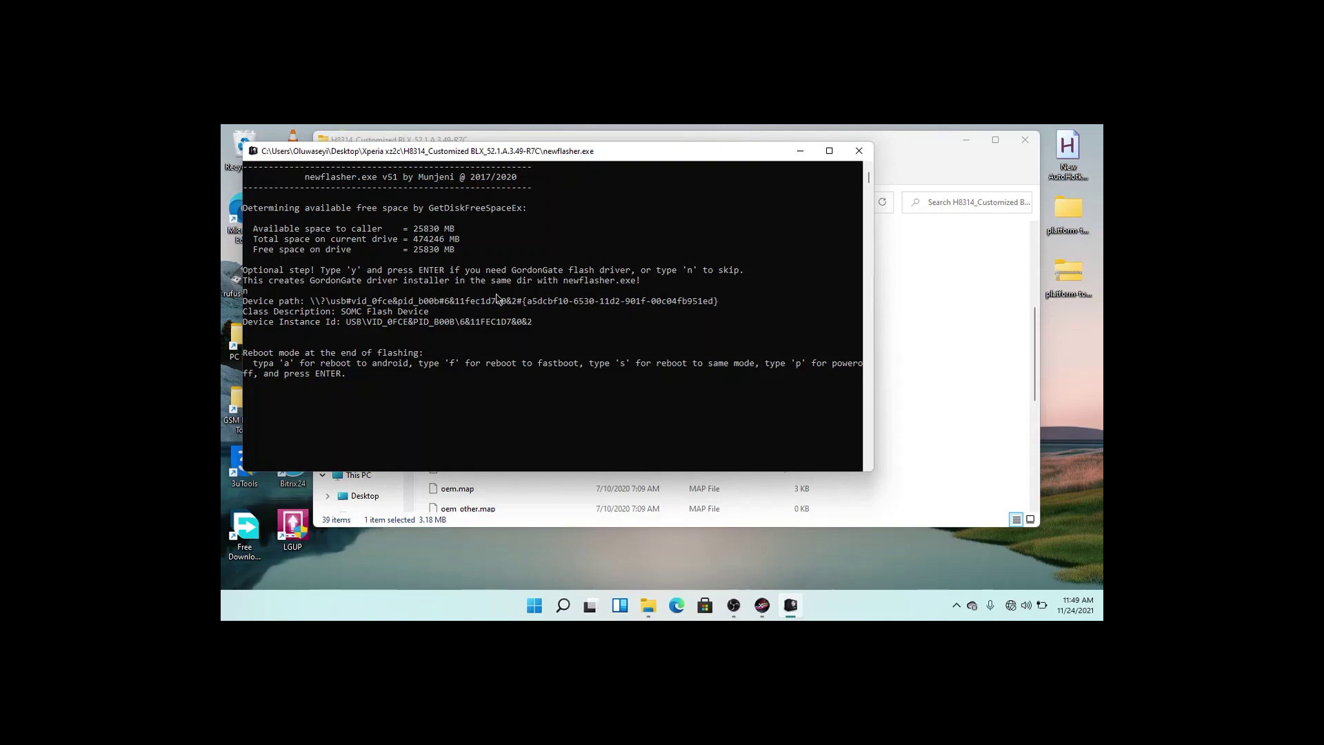
# - Choose p to power off after flashing and answer n to skip the trim area dump, starting the firmware flash
pyautogui.press('Return')
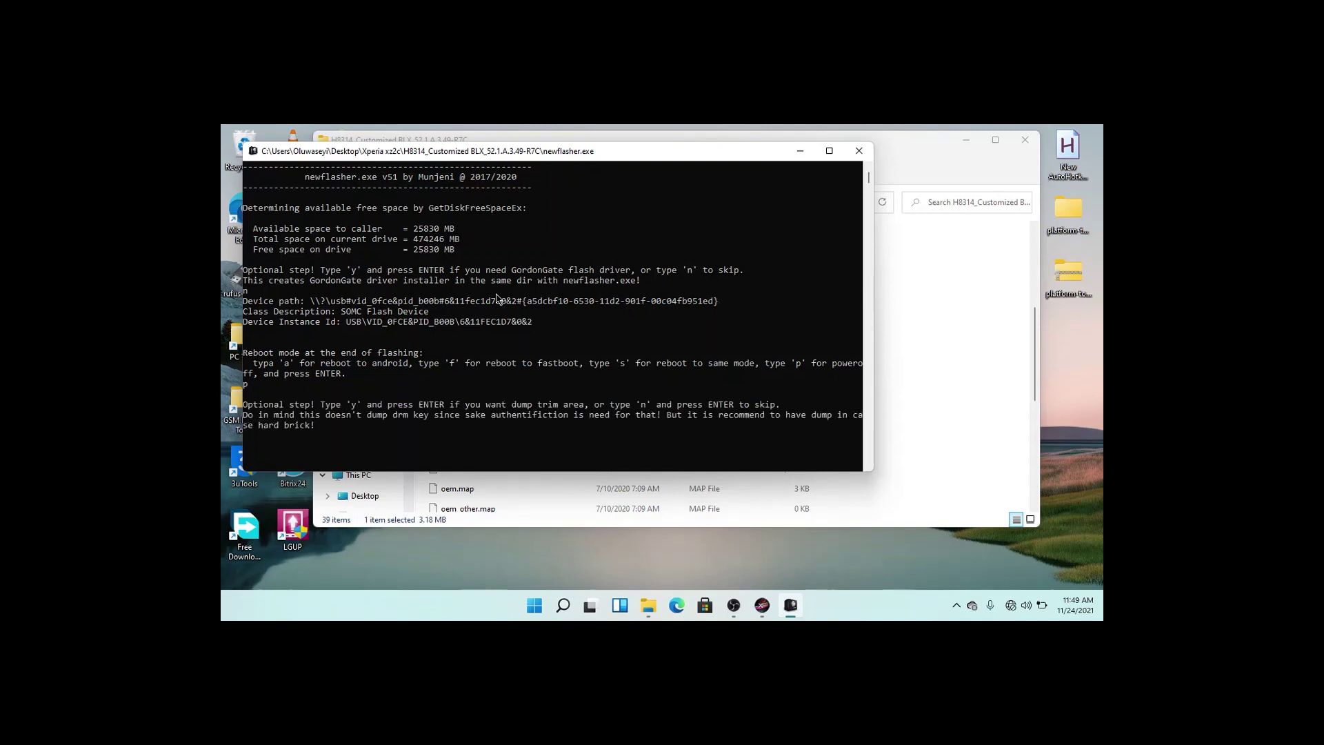
pyautogui.write('n')
pyautogui.press('Return')
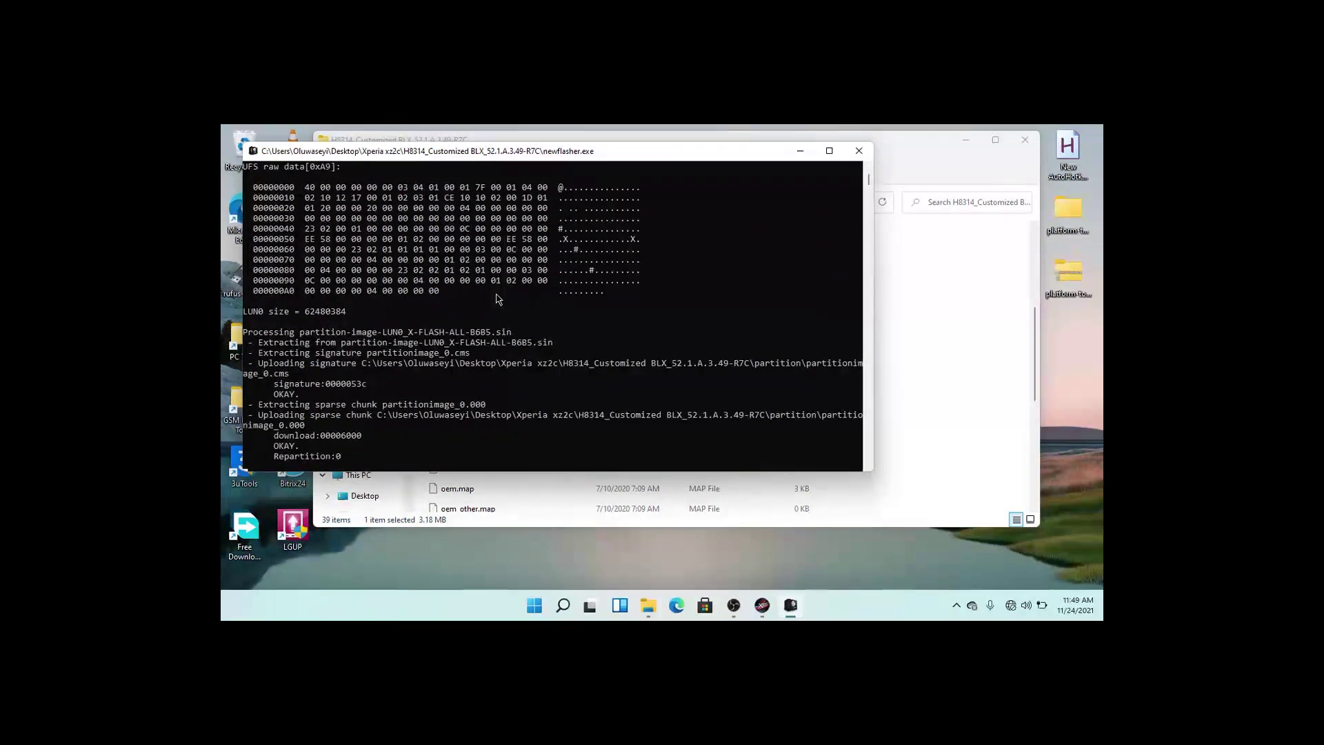